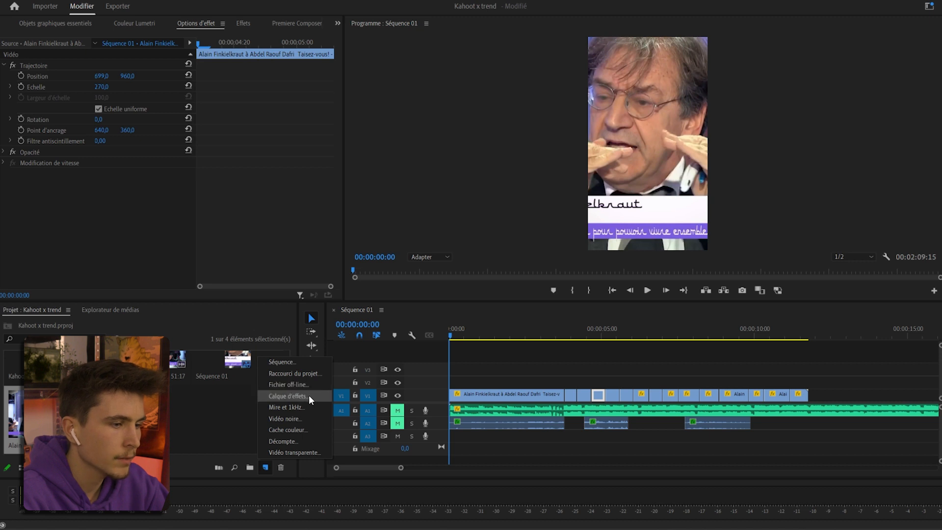
- Place the adjustment layer (Calque d'effets) on V2 at the sequence start and extend it to the end of the video clips
{"action": "left_click_drag", "start_coordinate": [180, 417], "coordinate": [447, 380]}
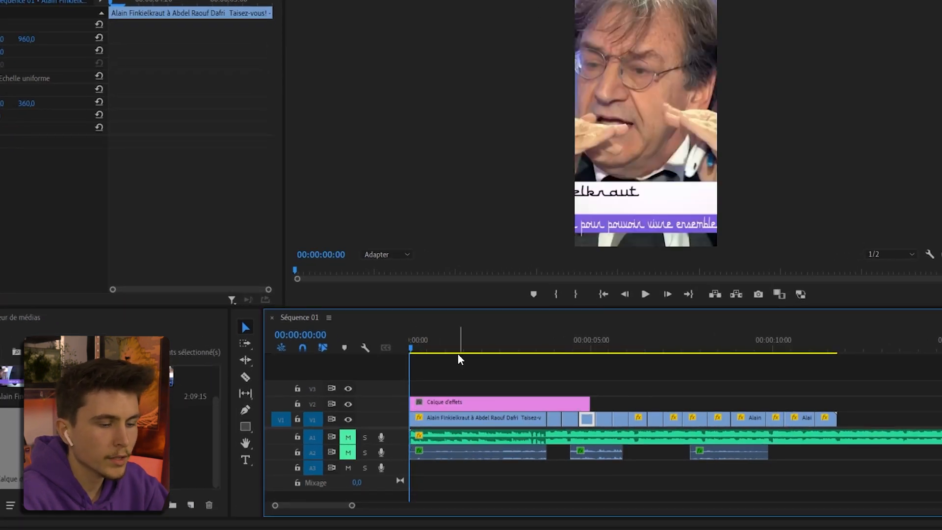
{"action": "left_click_drag", "start_coordinate": [588, 401], "coordinate": [820, 391]}
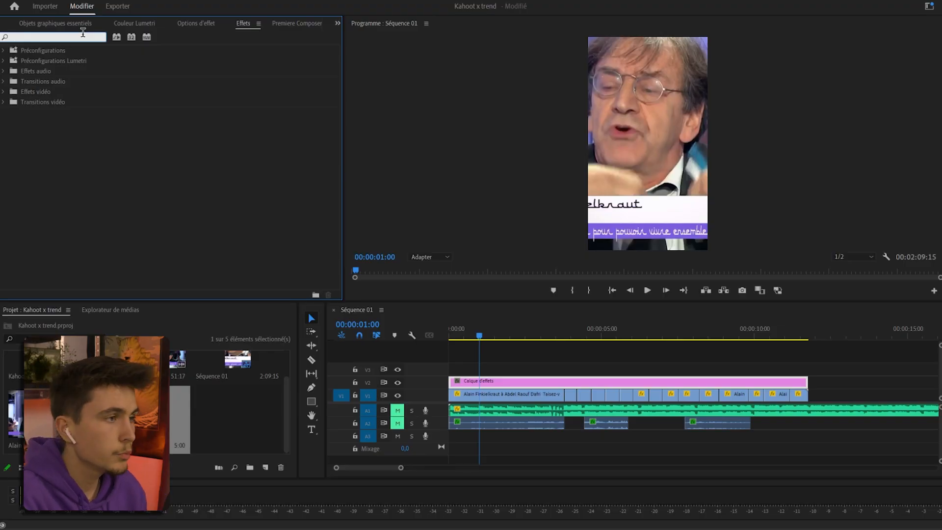
- Find the S_Shake and S_Flicker effects and apply both to the adjustment layer on V2
{"action": "type", "text": "s_sk"}
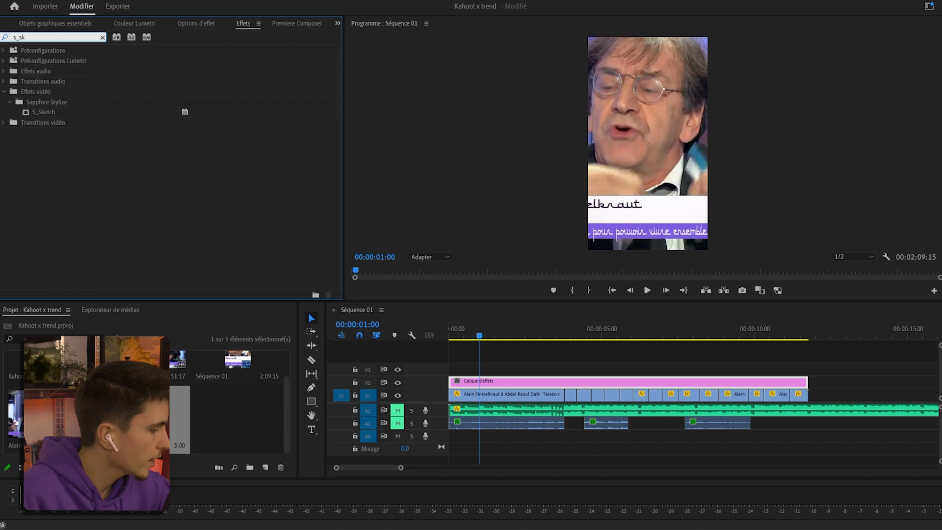
{"action": "key", "text": "BackSpace"}
{"action": "type", "text": "hake"}
{"action": "left_click_drag", "start_coordinate": [43, 112], "coordinate": [544, 383]}
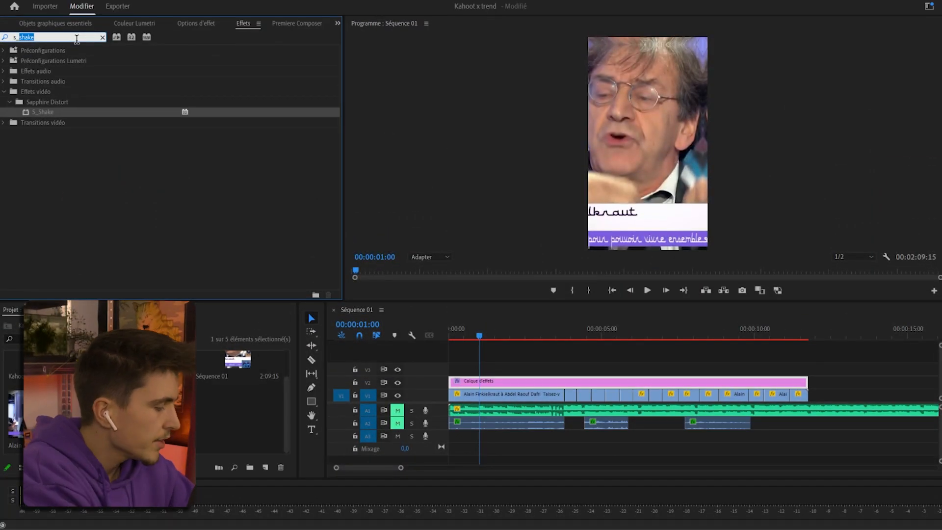
{"action": "left_click_drag", "start_coordinate": [43, 112], "coordinate": [526, 383]}
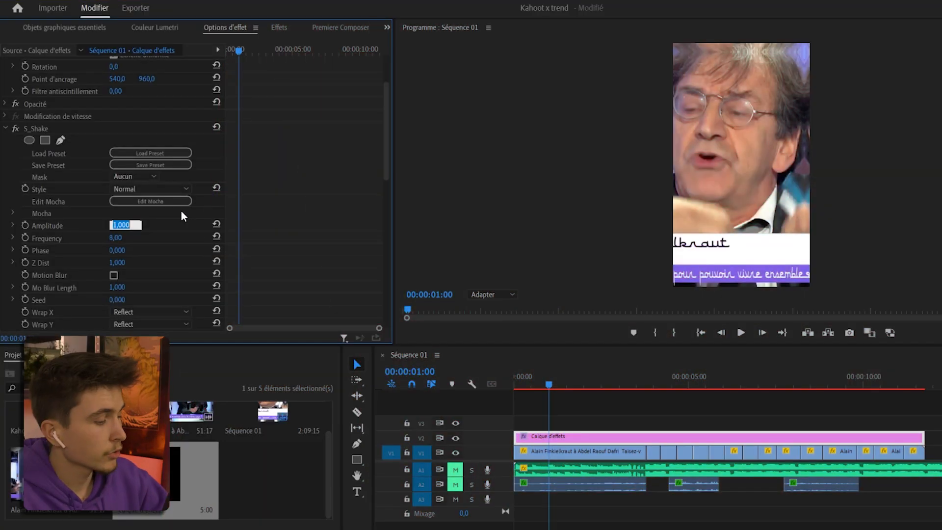
- Set the adjustment layer's S_Shake Amplitude to 0,3 and Frequency to 1
{"action": "type", "text": "0"}
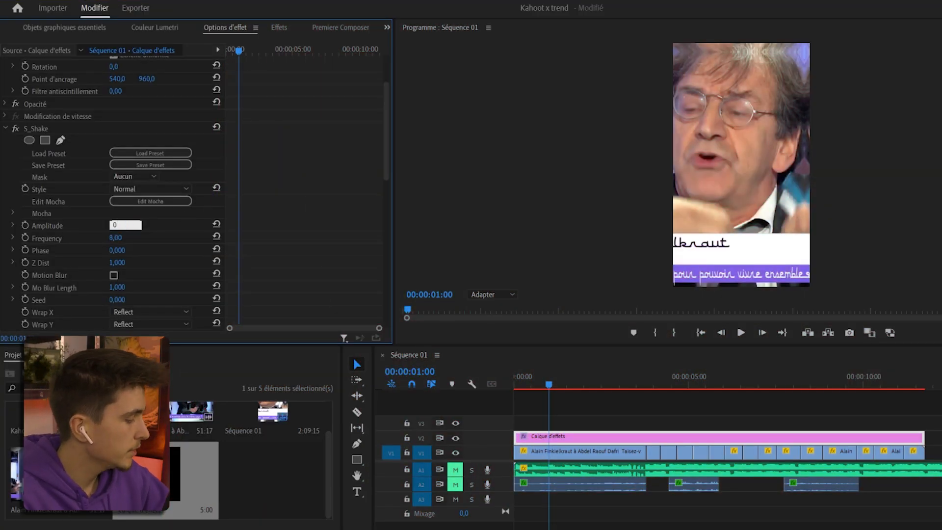
{"action": "type", "text": ",3"}
{"action": "key", "text": "Return"}
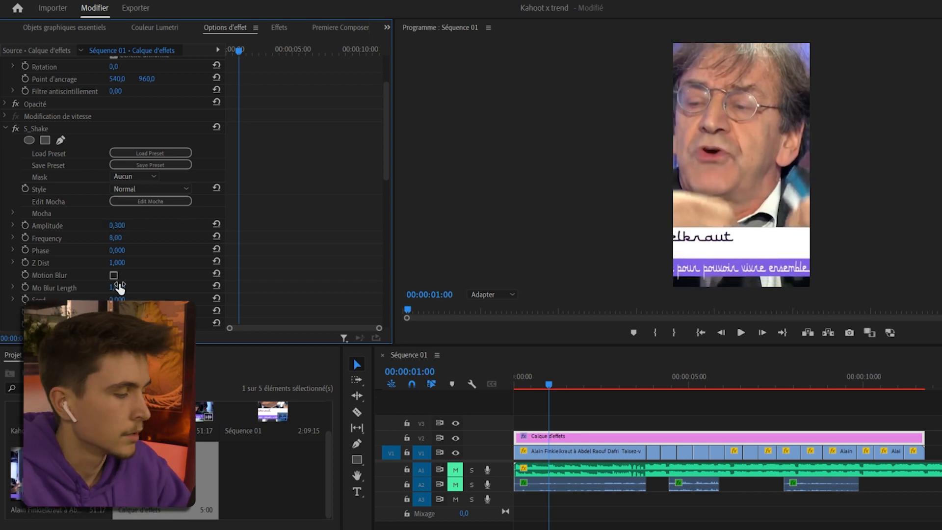
{"action": "left_click", "coordinate": [116, 237]}
{"action": "type", "text": "1"}
{"action": "left_click", "coordinate": [164, 242]}
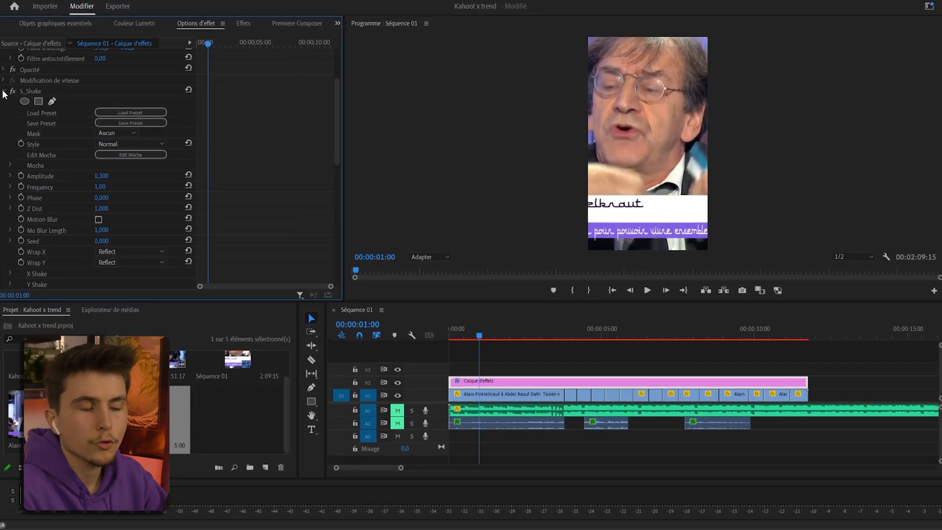
- Collapse the S_Shake settings and play the sequence from the start to check the shake and flicker
{"action": "left_click", "coordinate": [3, 92]}
{"action": "left_click_drag", "start_coordinate": [481, 328], "coordinate": [344, 338]}
{"action": "key", "text": "space"}
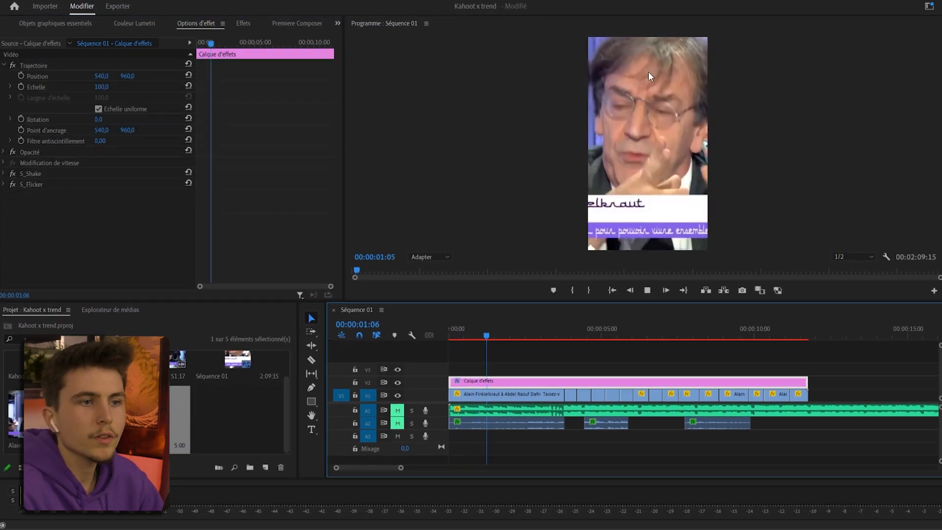
{"action": "left_click_drag", "start_coordinate": [608, 328], "coordinate": [431, 331]}
{"action": "key", "text": "space"}
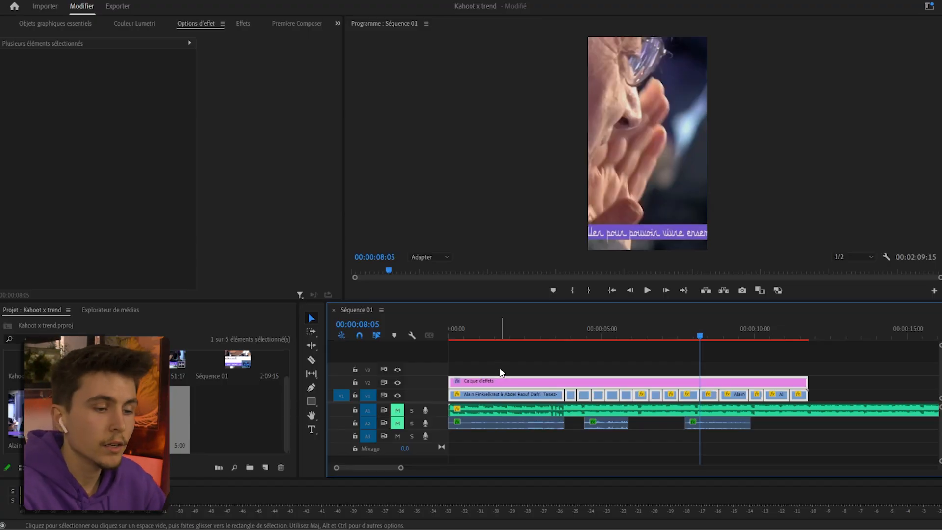
- Nest the adjustment layer and all V1 video clips as "kahoot clip" and move the nested clip up to V2
{"action": "right_click", "coordinate": [514, 383]}
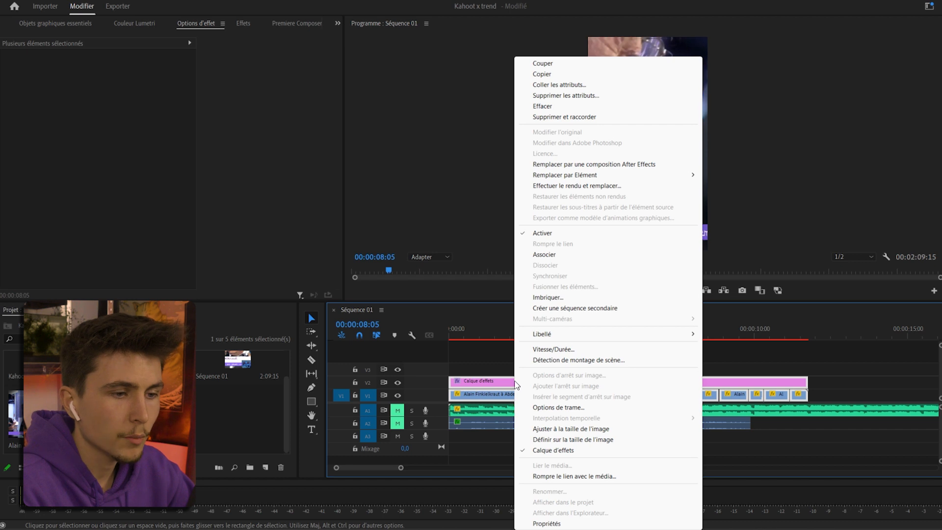
{"action": "left_click", "coordinate": [548, 297]}
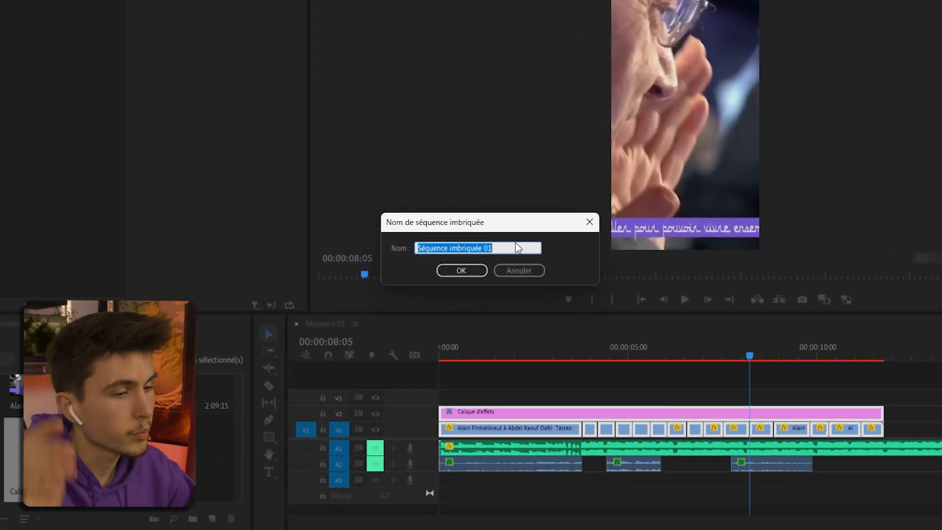
{"action": "type", "text": "kahoot"}
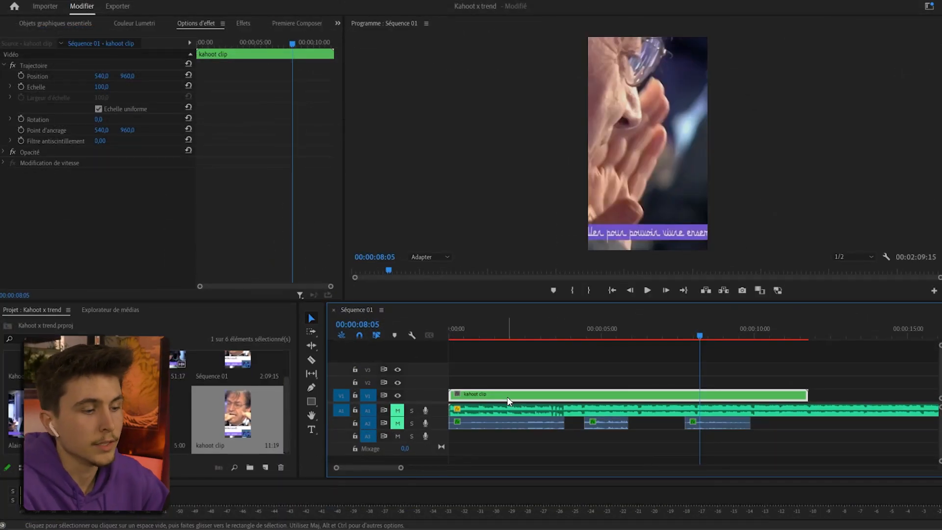
{"action": "left_click_drag", "start_coordinate": [508, 397], "coordinate": [507, 385]}
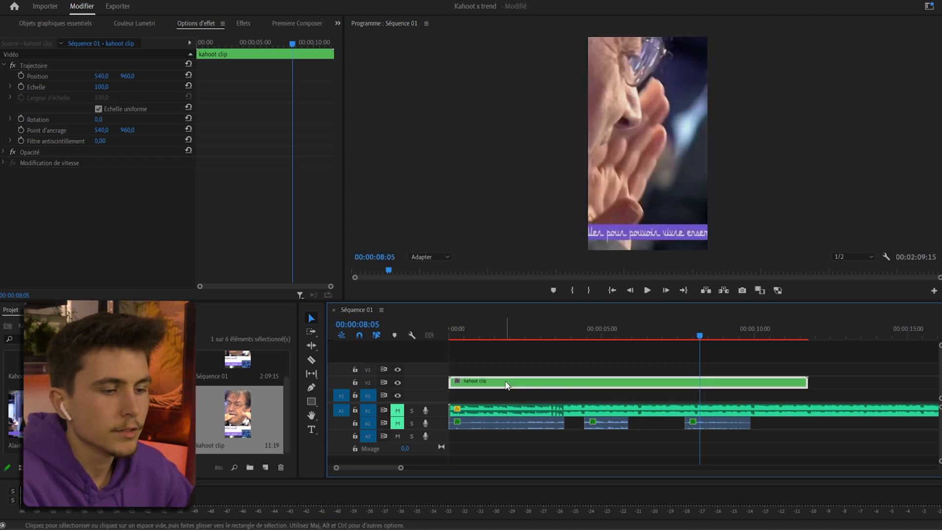
- Copy the cut video clips from inside kahoot clip to the start of Séquence 01, placing them on V2 with kahoot clip on V1
{"action": "double_click", "coordinate": [507, 385]}
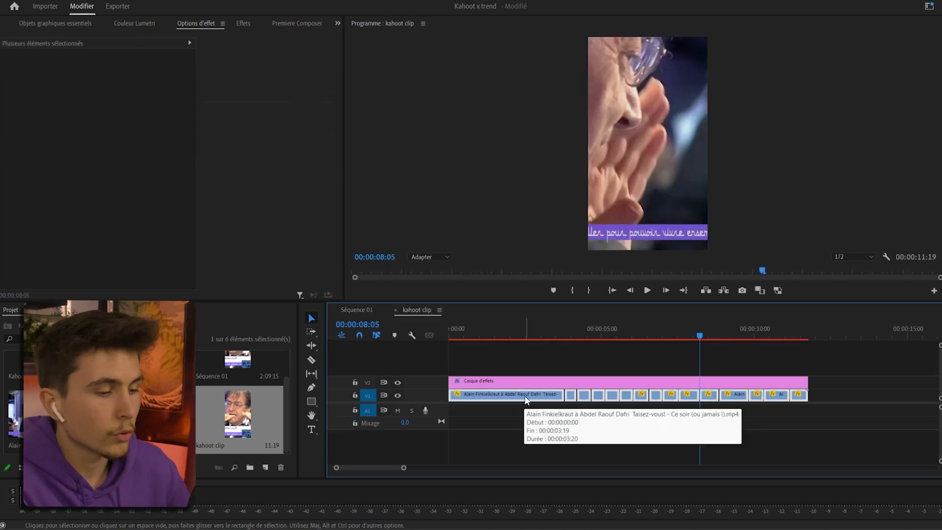
{"action": "key", "text": "ctrl"}
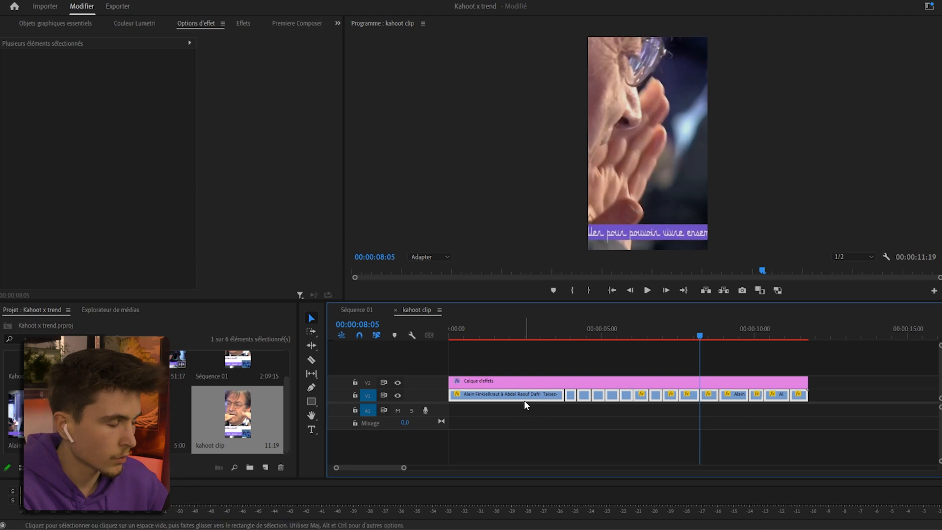
{"action": "left_click", "coordinate": [357, 310]}
{"action": "left_click", "coordinate": [461, 335]}
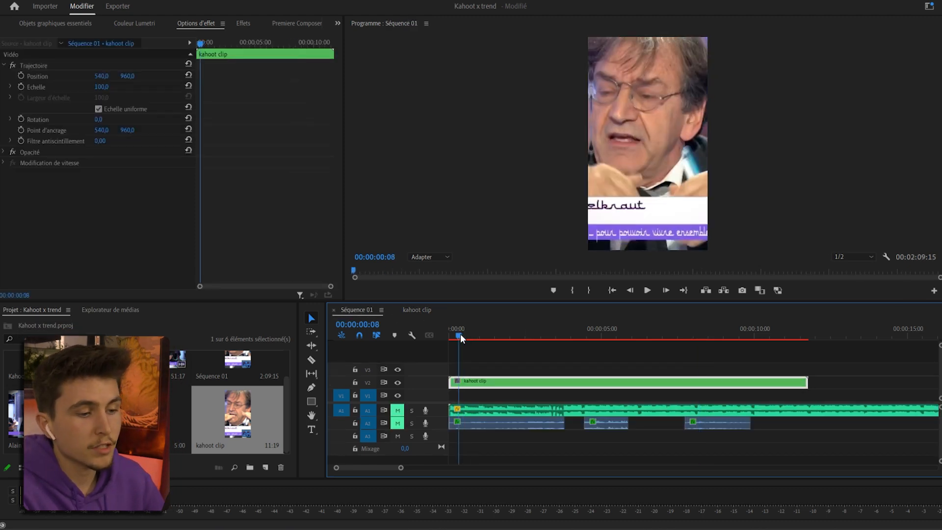
{"action": "left_click_drag", "start_coordinate": [460, 335], "coordinate": [384, 336]}
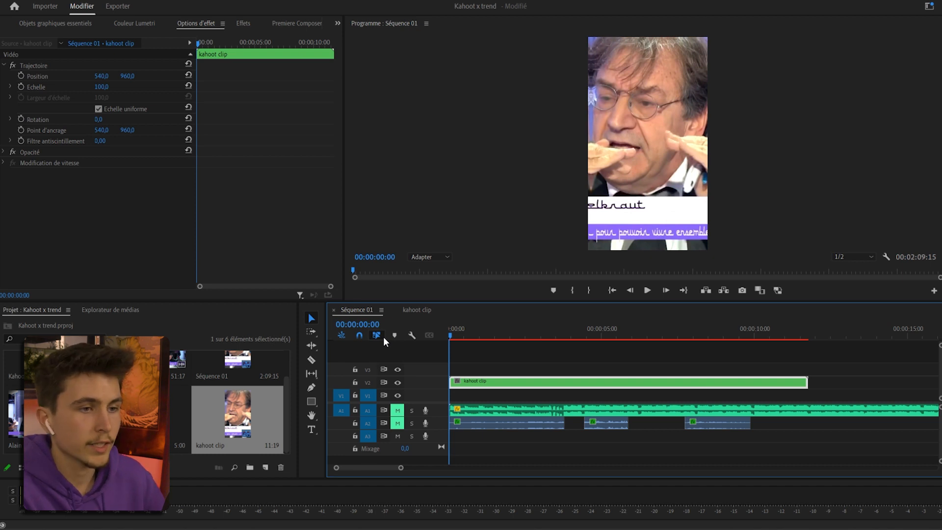
{"action": "key", "text": "ctrl+v"}
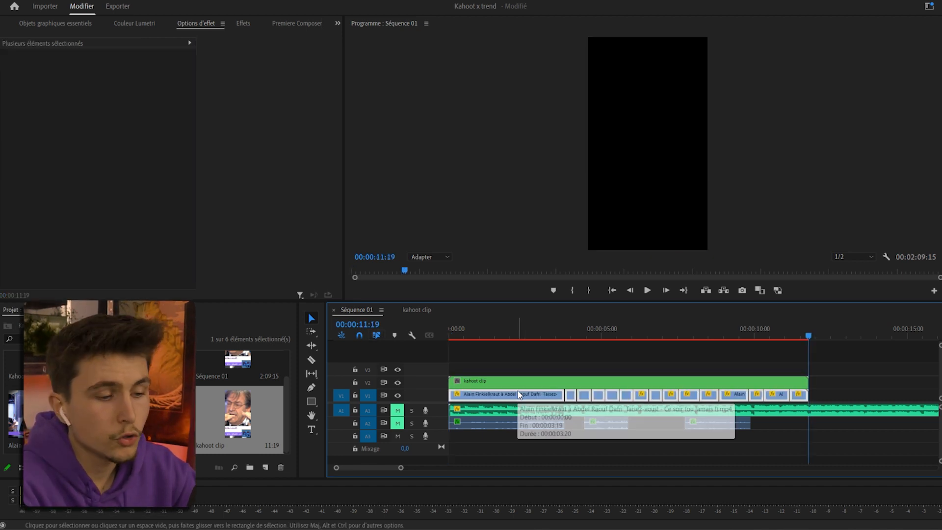
{"action": "left_click_drag", "start_coordinate": [520, 398], "coordinate": [518, 372]}
{"action": "left_click_drag", "start_coordinate": [818, 398], "coordinate": [477, 380]}
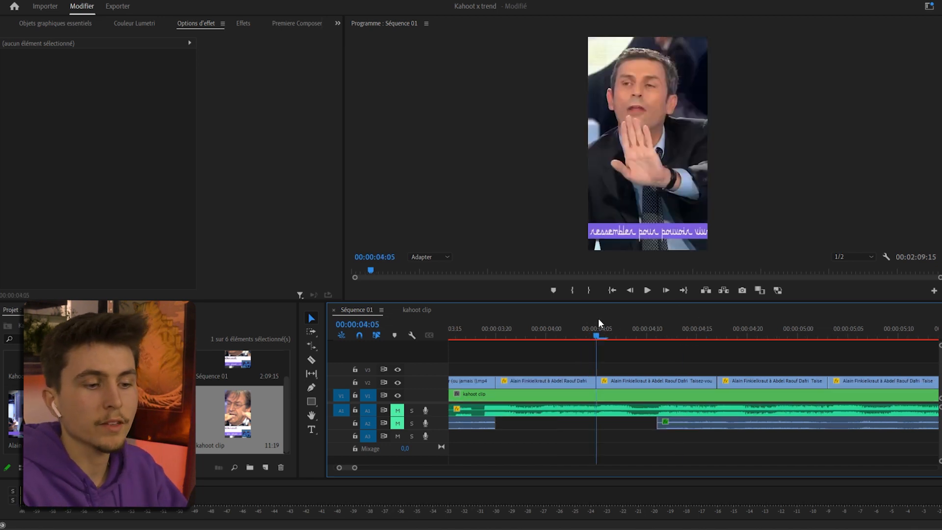
- Split kahoot clip on V1 four frames before and three frames after each cut of the V2 clips
{"action": "key", "text": "Left"}
{"action": "key", "text": "Left"}
{"action": "key", "text": "Left"}
{"action": "key", "text": "Left"}
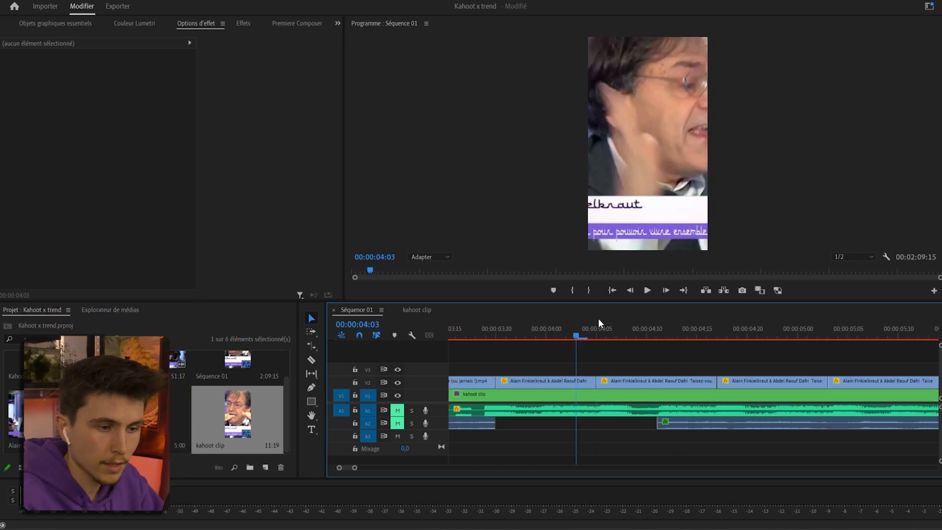
{"action": "key", "text": "c"}
{"action": "left_click", "coordinate": [559, 396]}
{"action": "left_click", "coordinate": [597, 333]}
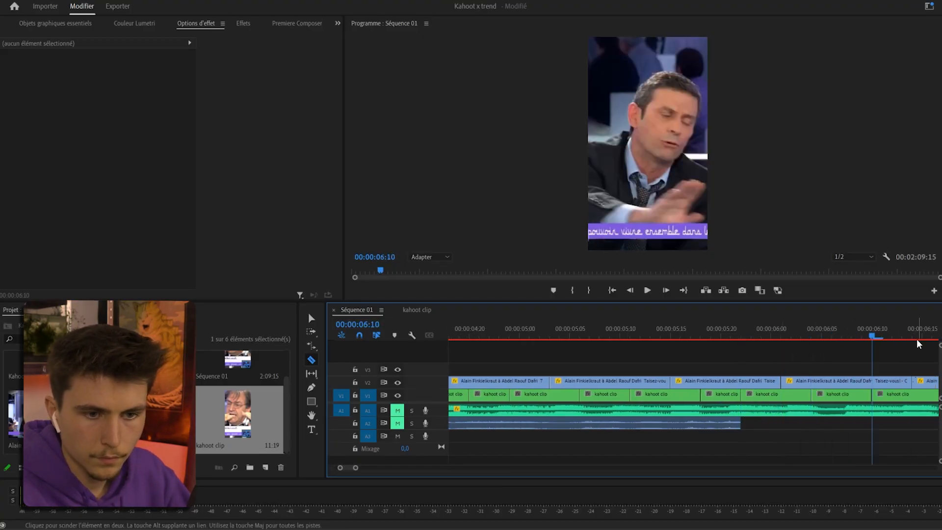
{"action": "key", "text": "space"}
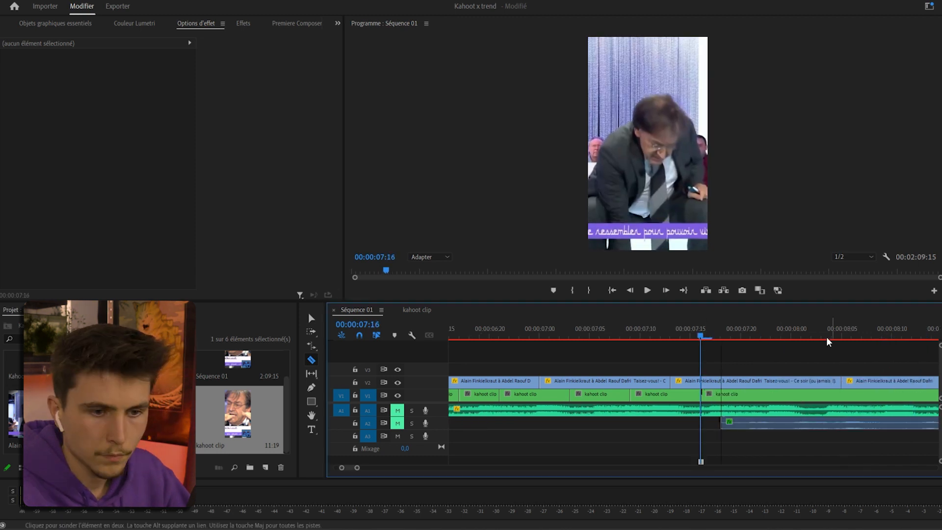
{"action": "left_click", "coordinate": [842, 338]}
{"action": "key", "text": "space"}
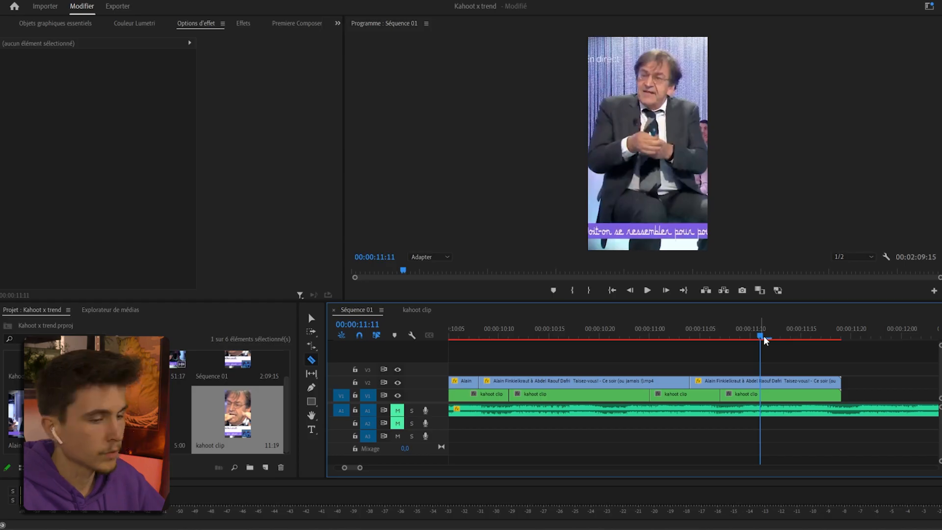
- Delete all the cut video clips from V2, leaving only the split kahoot clip on V1
{"action": "key", "text": "v"}
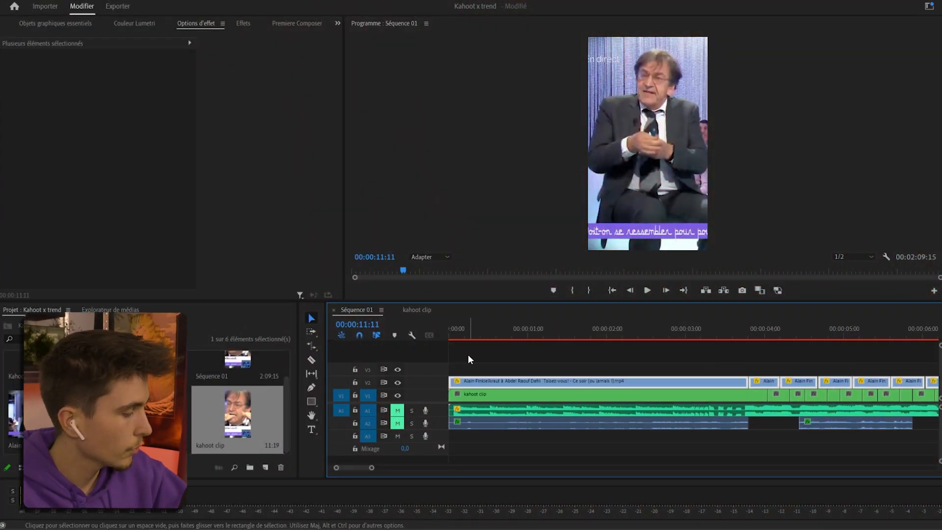
{"action": "key", "text": "Delete"}
- Apply S_Shake to the short kahoot clip segment surrounding the cut at 00:00:04:05
{"action": "left_click_drag", "start_coordinate": [773, 328], "coordinate": [781, 329]}
{"action": "left_click", "coordinate": [244, 23]}
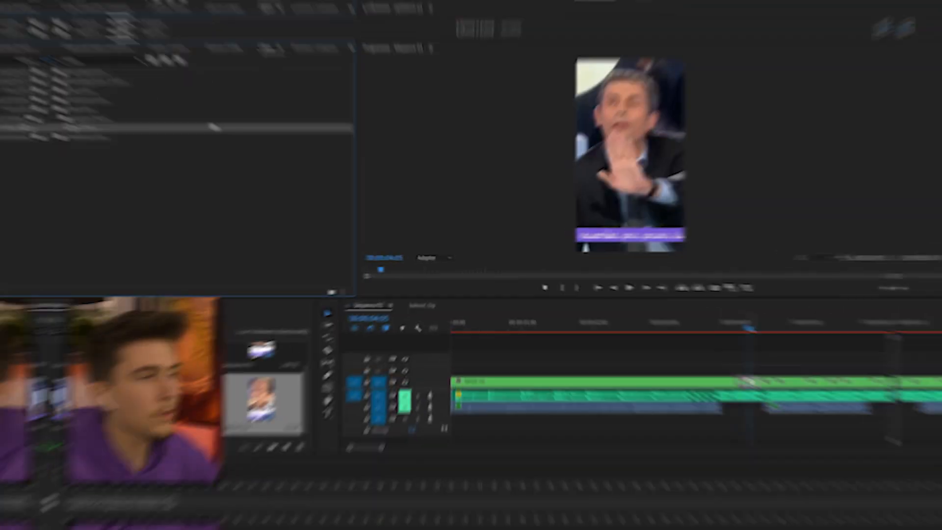
{"action": "left_click_drag", "start_coordinate": [747, 381], "coordinate": [749, 382]}
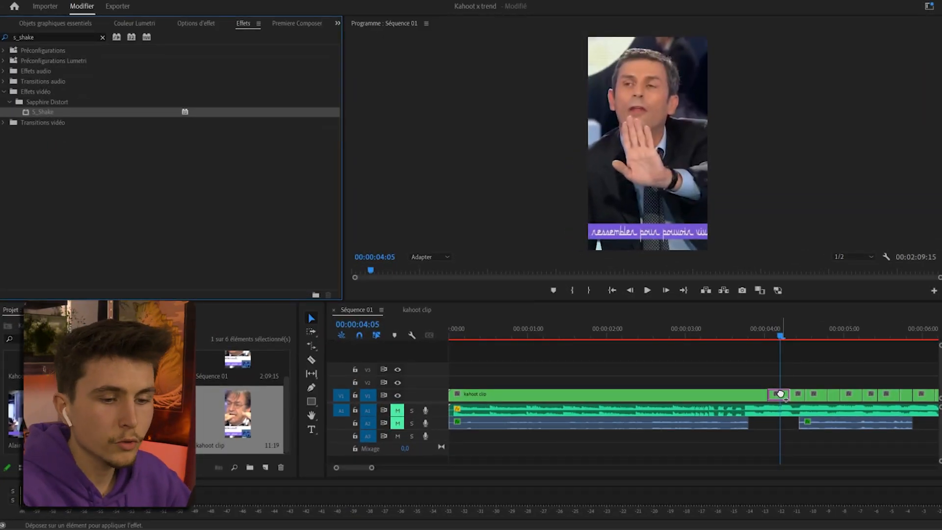
{"action": "left_click_drag", "start_coordinate": [780, 394], "coordinate": [780, 394]}
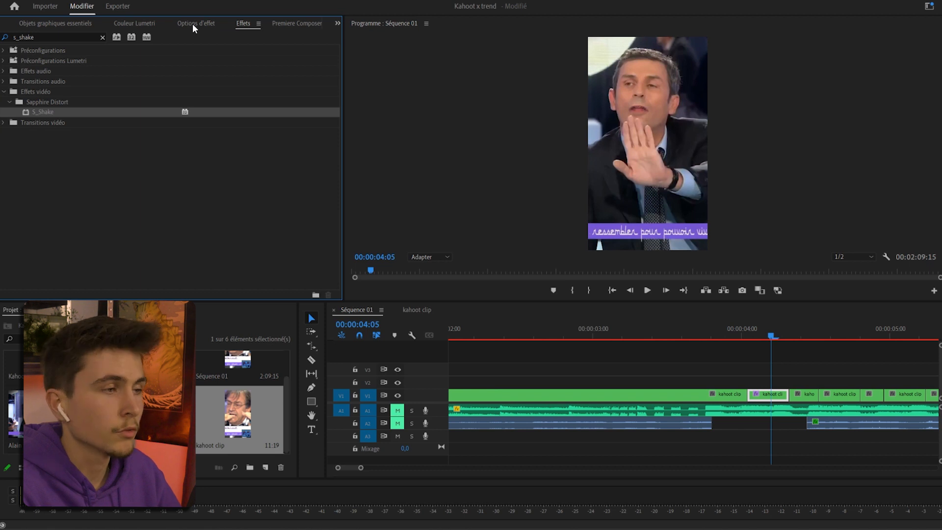
- Set X Rand Amp to 0 in the segment's S_Shake X Shake settings
{"action": "left_click", "coordinate": [192, 23]}
{"action": "scroll", "coordinate": [15, 229], "scroll_direction": "down", "scroll_amount": 5}
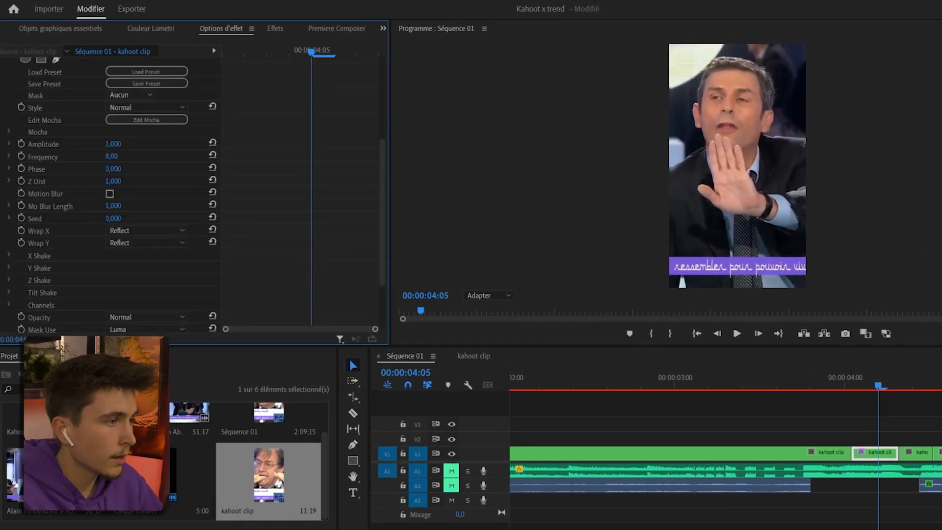
{"action": "left_click", "coordinate": [8, 255]}
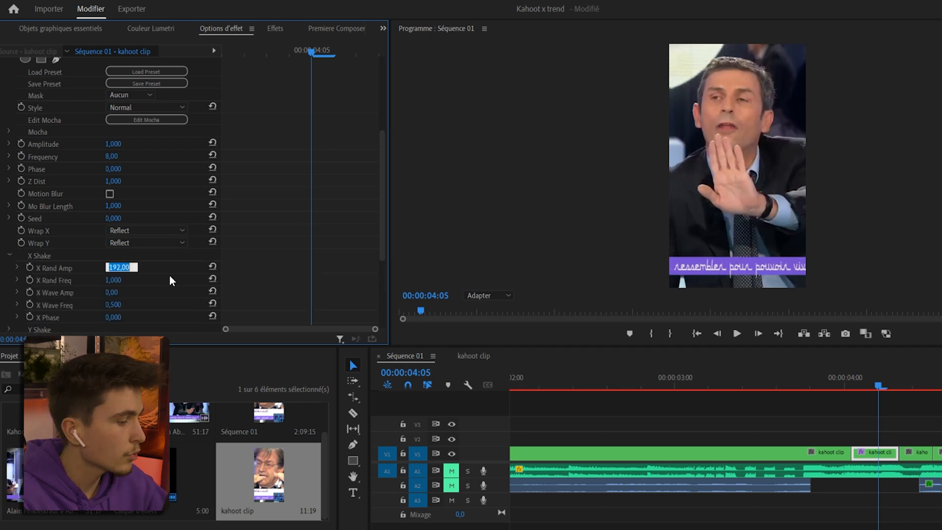
{"action": "type", "text": "0"}
{"action": "key", "text": "Return"}
- Set Y Rand Amp to 170 in the segment's S_Shake Y Shake settings
{"action": "scroll", "coordinate": [170, 275], "scroll_direction": "down", "scroll_amount": 3}
{"action": "left_click", "coordinate": [9, 208]}
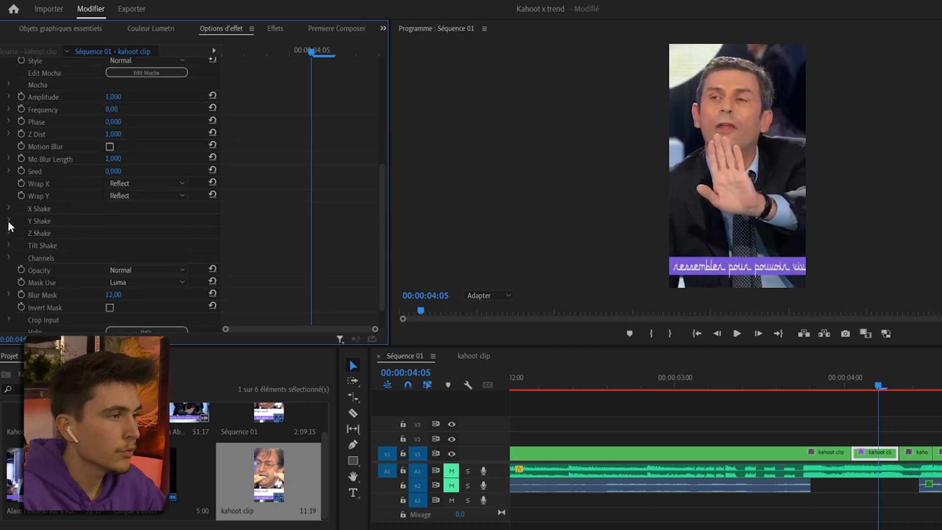
{"action": "left_click", "coordinate": [9, 220]}
{"action": "left_click", "coordinate": [119, 234]}
{"action": "type", "text": "170"}
{"action": "key", "text": "Return"}
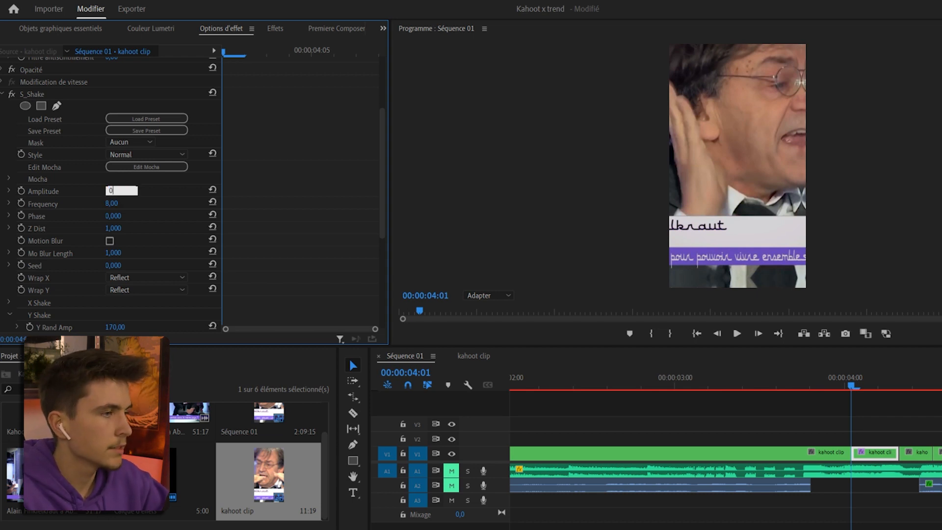
- Set S_Shake Amplitude and Frequency to 0 at the segment's start, 00:00:04:01, and enable keyframing for both
{"action": "key", "text": "Return"}
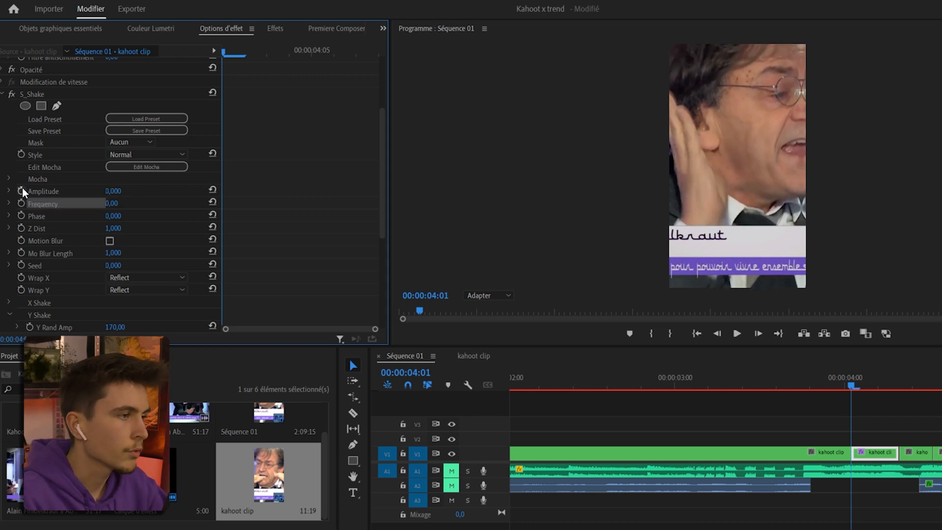
{"action": "left_click", "coordinate": [22, 191]}
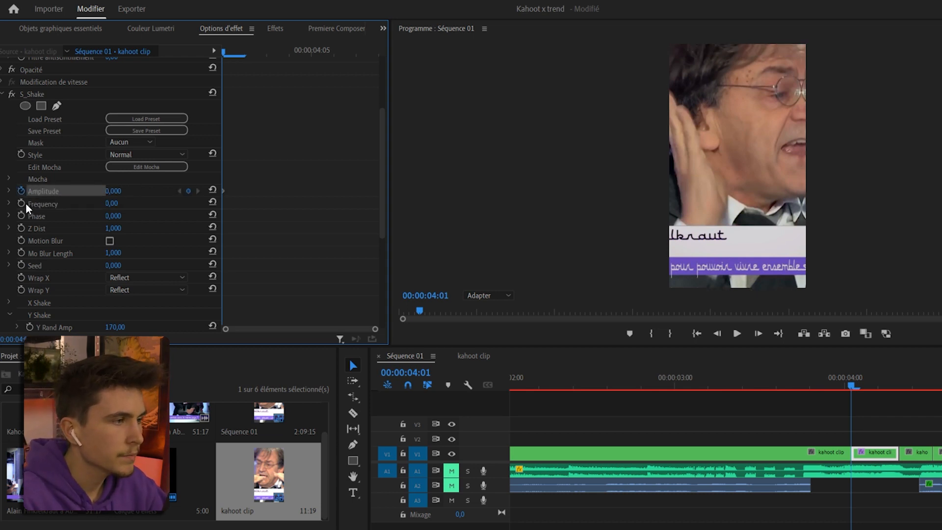
{"action": "left_click", "coordinate": [22, 203]}
- Keyframe the S_Shake Amplitude to 1 and Frequency to 2 at 00:00:04:04
{"action": "key", "text": "Right"}
{"action": "key", "text": "Right"}
{"action": "key", "text": "Right"}
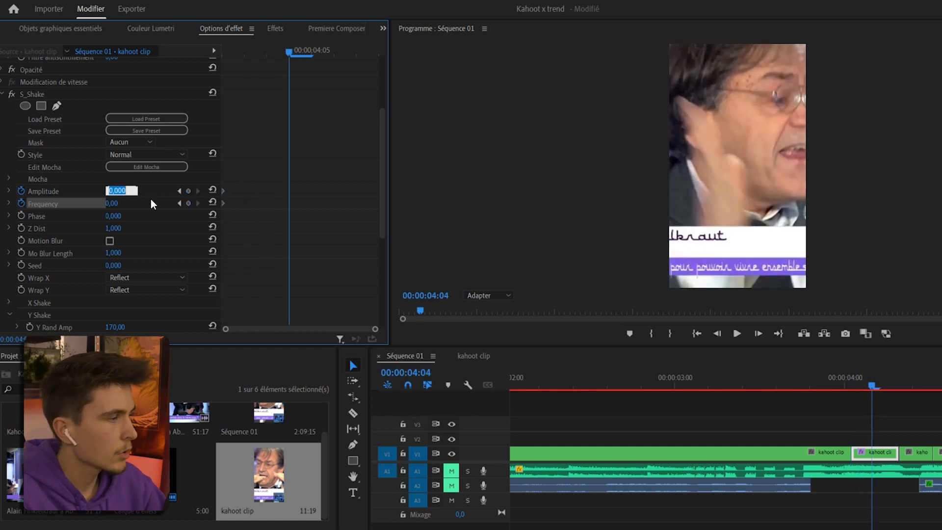
{"action": "type", "text": "1"}
{"action": "key", "text": "Tab"}
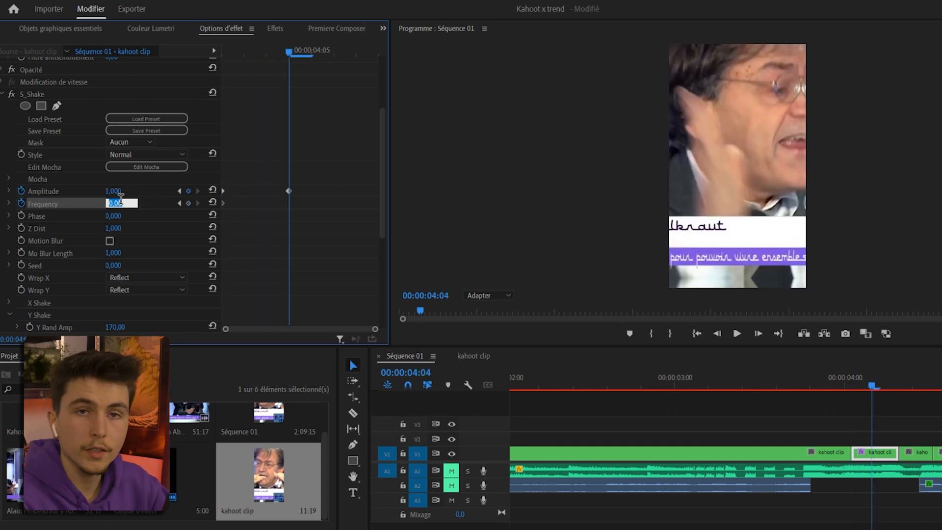
{"action": "type", "text": "2"}
{"action": "key", "text": "Return"}
- Add hold keyframes for both S_Shake Amplitude and Frequency one frame further on, at 00:00:04:05
{"action": "key", "text": "Right"}
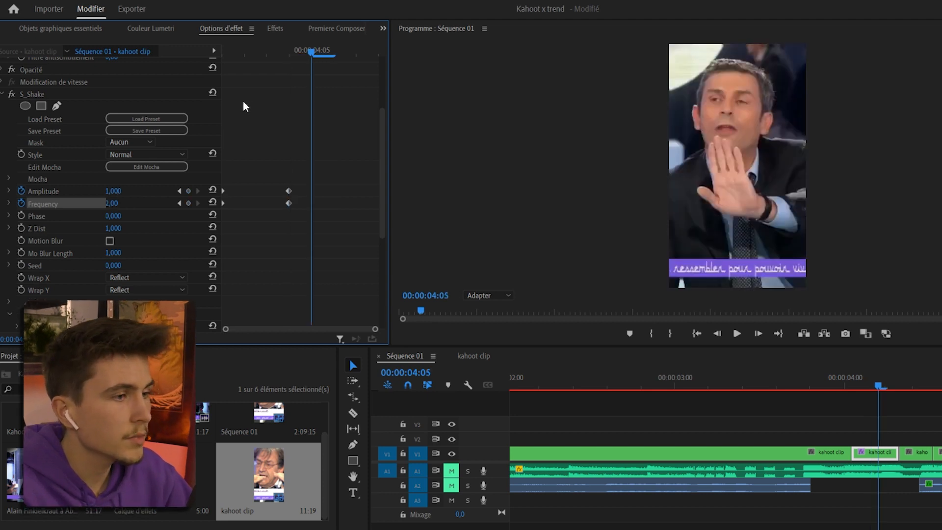
{"action": "left_click", "coordinate": [189, 191]}
{"action": "left_click", "coordinate": [188, 203]}
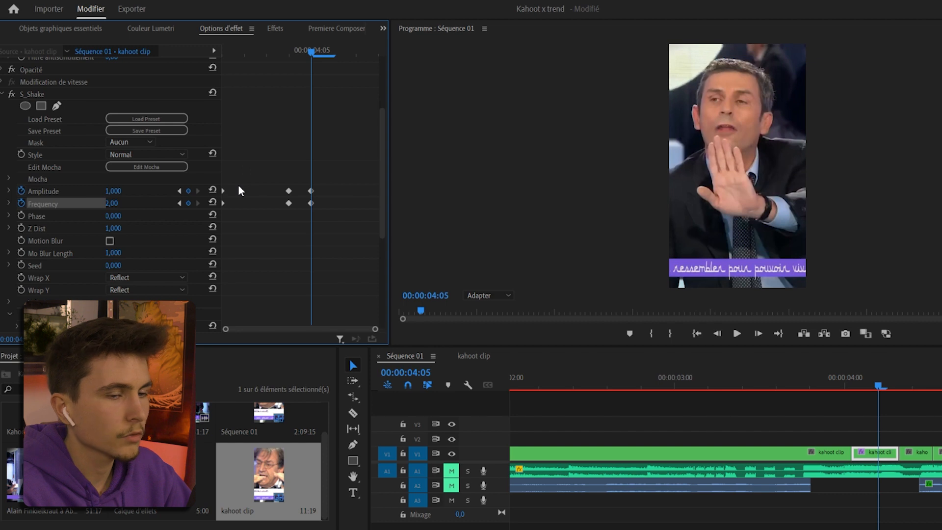
- Keyframe the S_Shake Amplitude and Frequency to 0 at the segment's end, 00:00:04:08
{"action": "key", "text": "Right"}
{"action": "key", "text": "Right"}
{"action": "key", "text": "Right"}
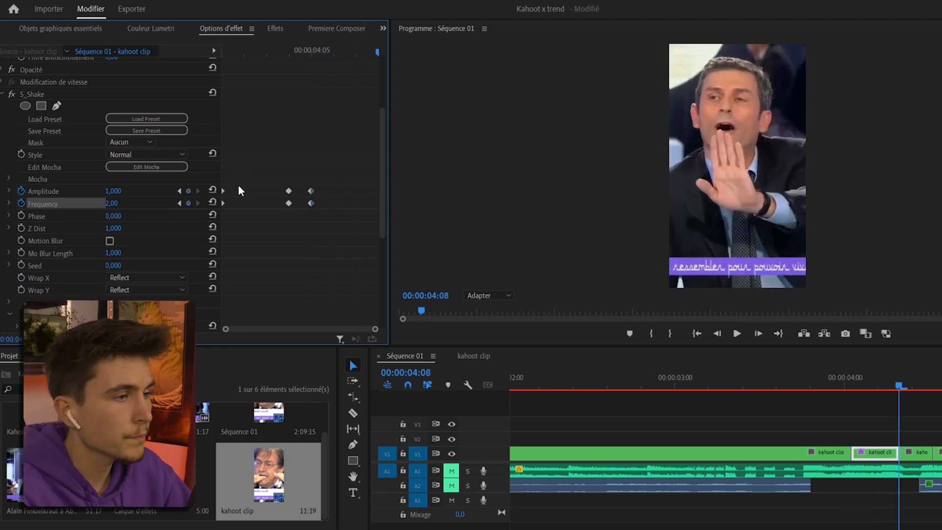
{"action": "left_click", "coordinate": [126, 187]}
{"action": "key", "text": "Return"}
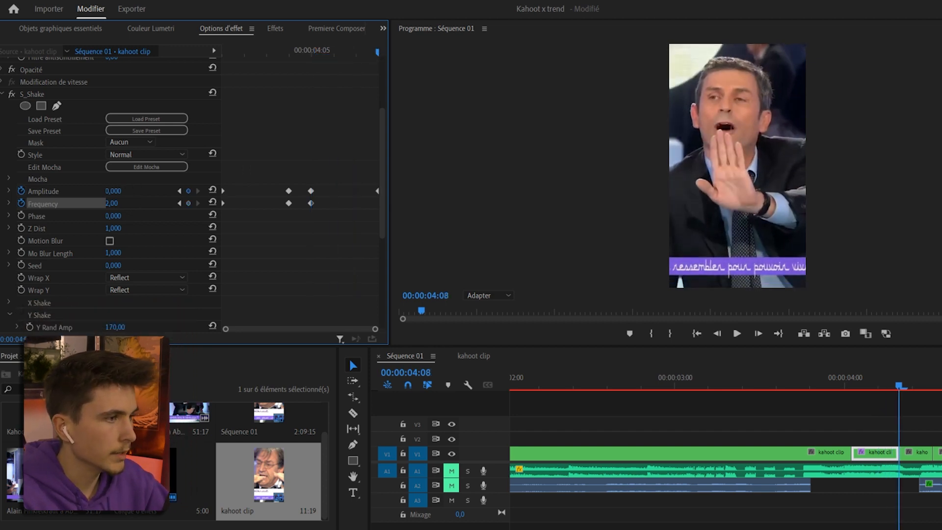
- Play back the shake transition from 00:00:04:01 and copy the shaken kahoot clip segment
{"action": "left_click", "coordinate": [852, 375]}
{"action": "key", "text": "space"}
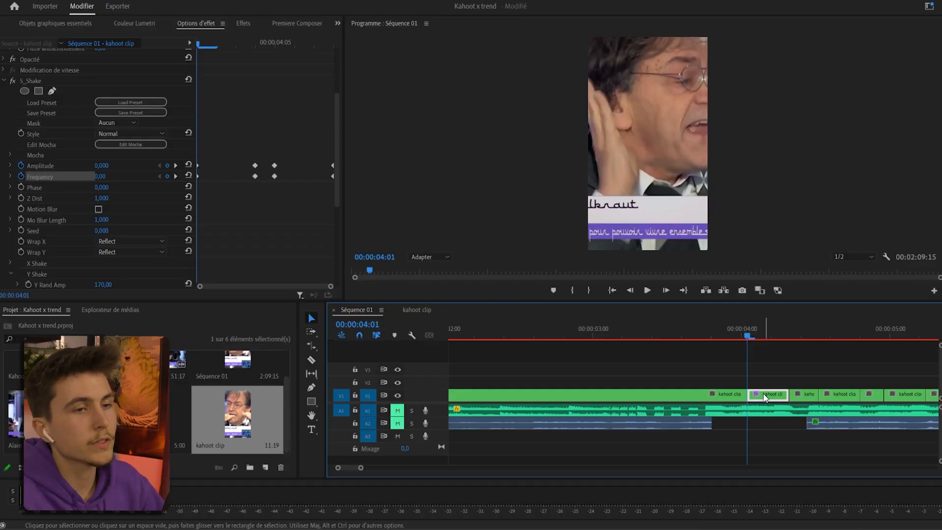
{"action": "right_click", "coordinate": [766, 397]}
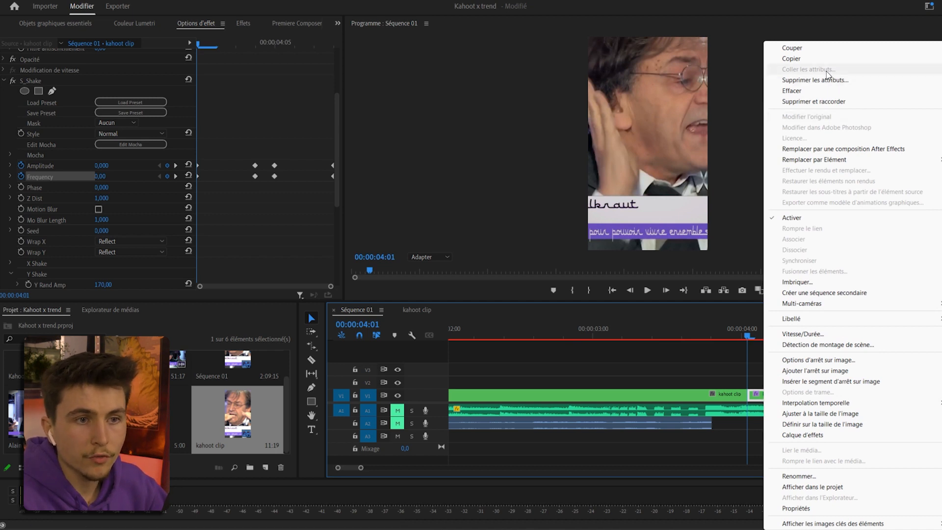
{"action": "left_click", "coordinate": [780, 381]}
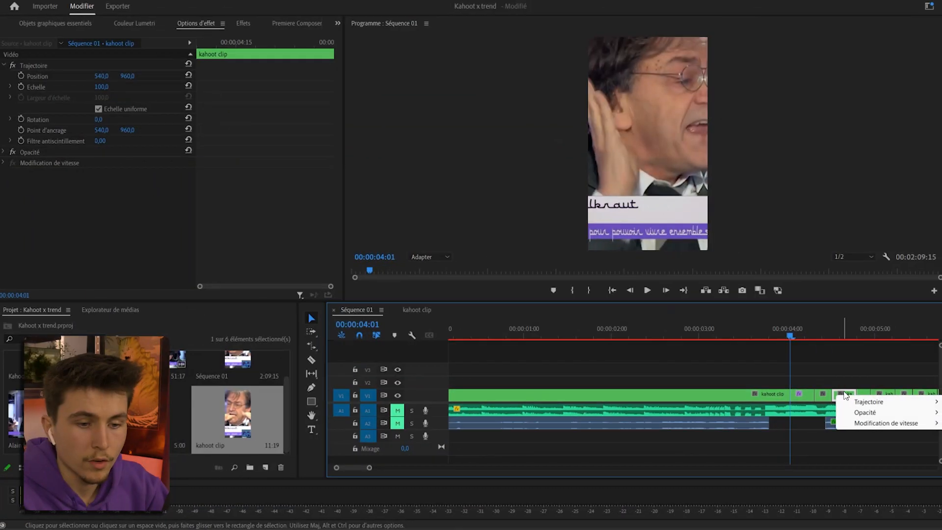
- Paste only the S_Shake attribute onto the short segment around 00:00:04:15, excluding Trajectoire, Opacité and Remappage temporel
{"action": "left_click", "coordinate": [846, 398]}
{"action": "right_click", "coordinate": [846, 398]}
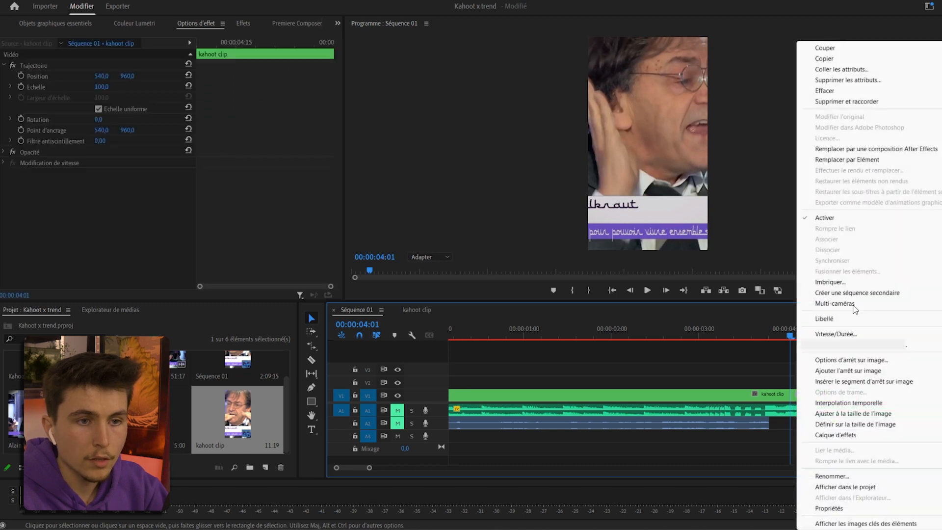
{"action": "left_click", "coordinate": [839, 70]}
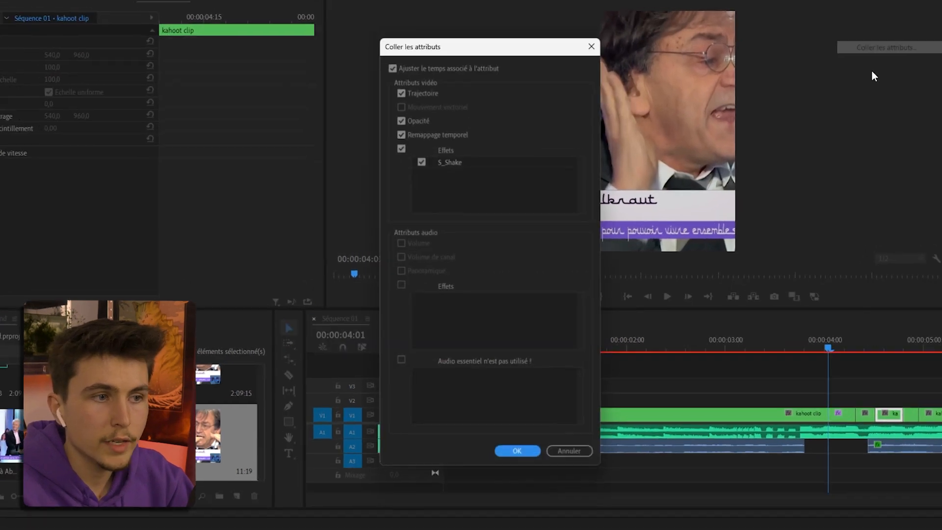
{"action": "left_click", "coordinate": [396, 113]}
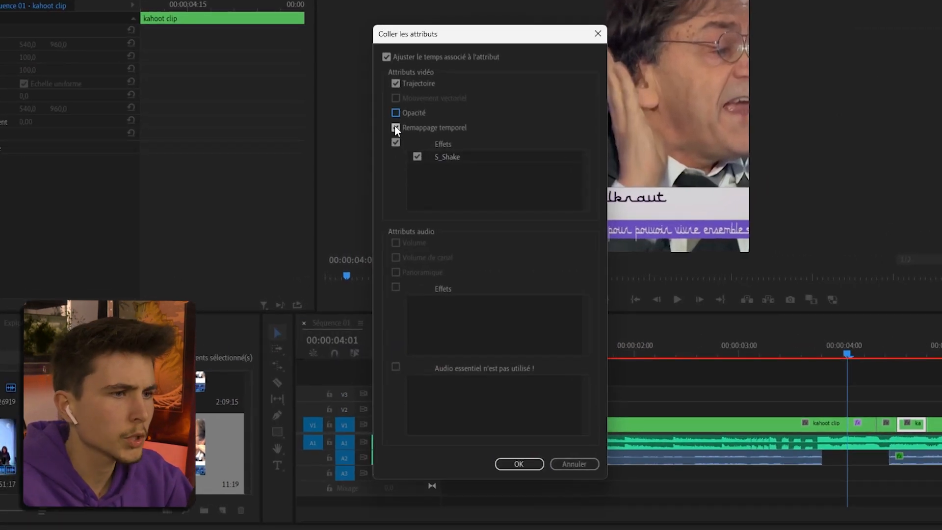
{"action": "left_click", "coordinate": [396, 128]}
{"action": "left_click", "coordinate": [395, 85]}
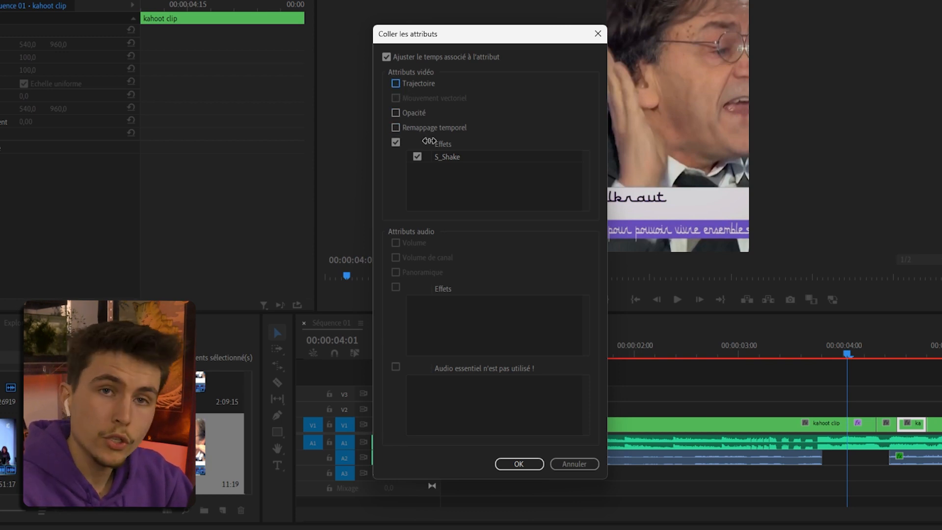
{"action": "left_click", "coordinate": [529, 464]}
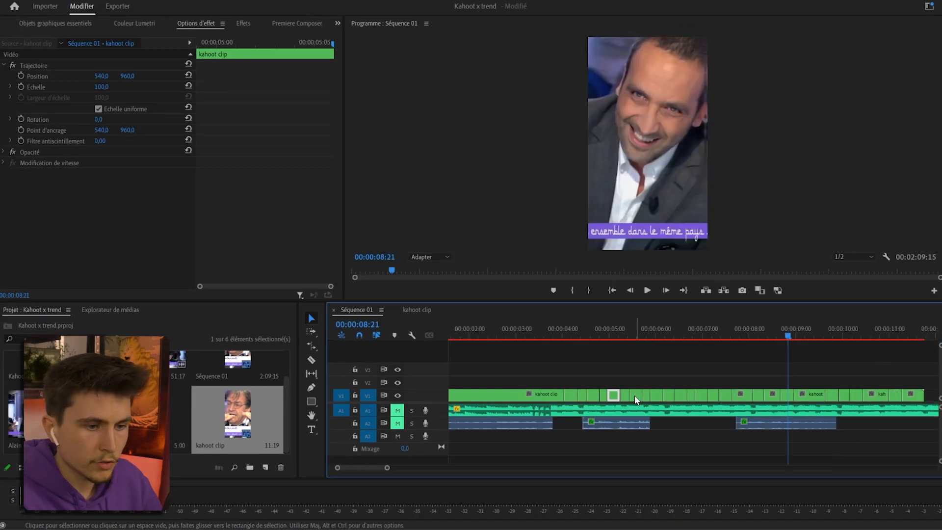
- Select the remaining short transition segments from 00:00:05:00 onward together and paste the S_Shake attribute onto them
{"action": "left_click", "coordinate": [634, 396], "text": "shift"}
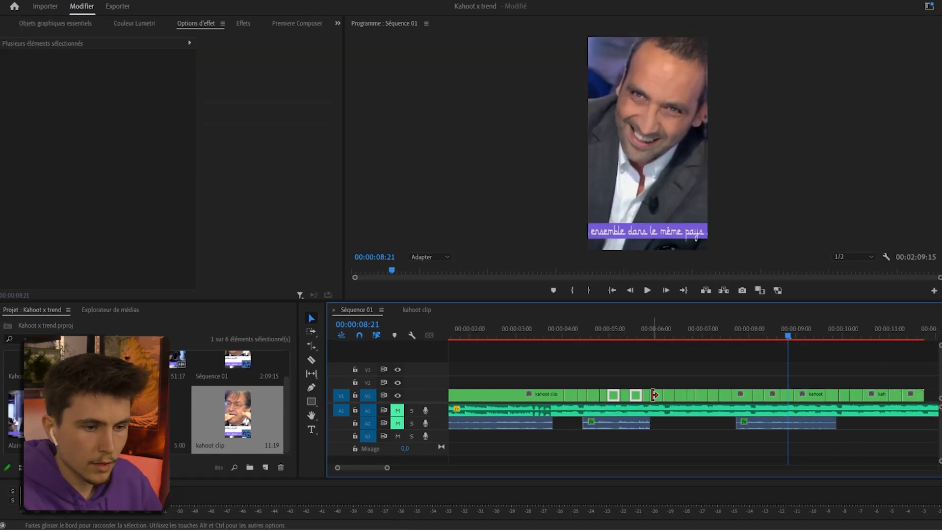
{"action": "left_click", "coordinate": [658, 395], "text": "shift"}
{"action": "left_click", "coordinate": [680, 395], "text": "shift"}
{"action": "left_click", "coordinate": [696, 394], "text": "shift"}
{"action": "left_click", "coordinate": [725, 394], "text": "shift"}
{"action": "left_click", "coordinate": [758, 394], "text": "shift"}
{"action": "left_click", "coordinate": [786, 395], "text": "shift"}
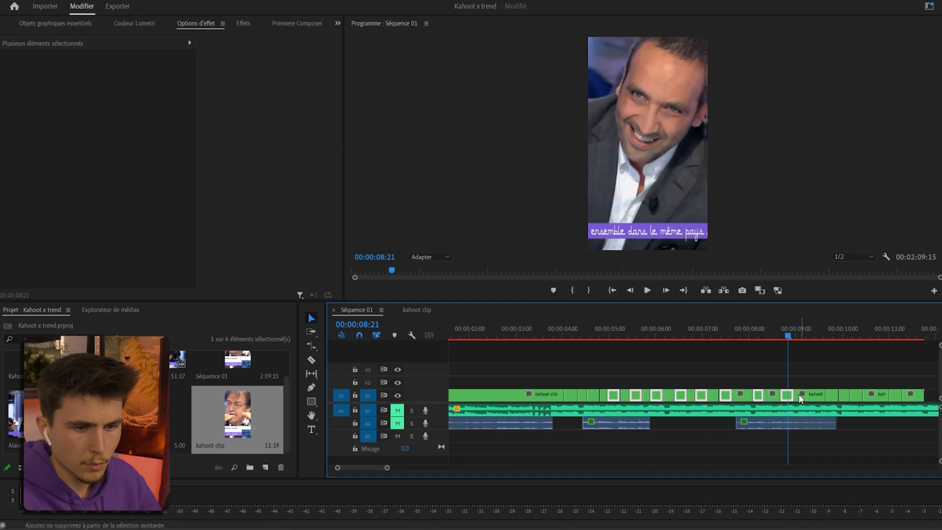
{"action": "left_click", "coordinate": [512, 425]}
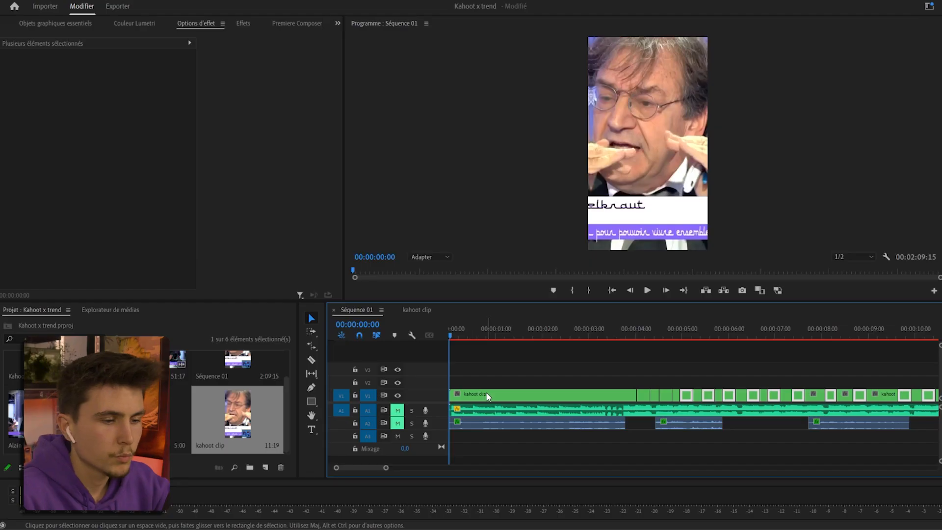
- Keyframe the first kahoot clip's opacity from 0 % at 00:00:00:00 to 100 % at 00:00:00:12
{"action": "left_click", "coordinate": [499, 388]}
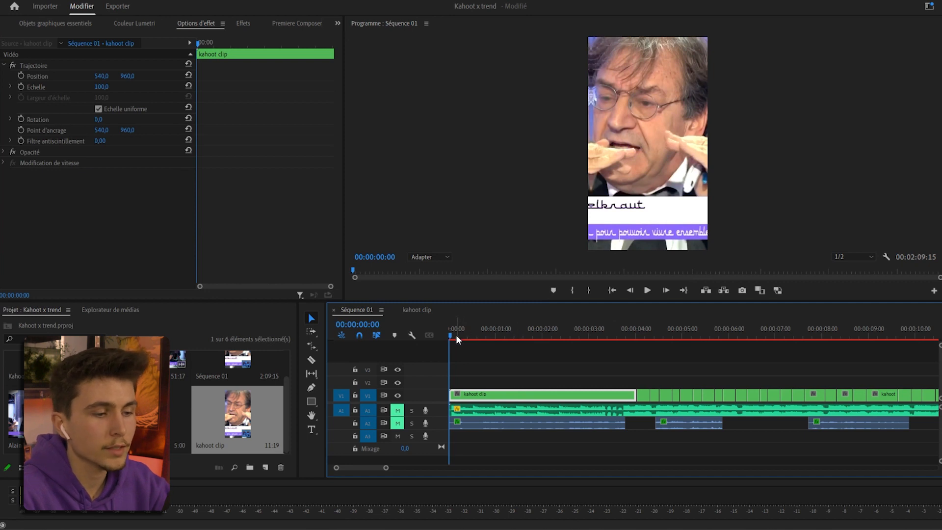
{"action": "left_click", "coordinate": [3, 153]}
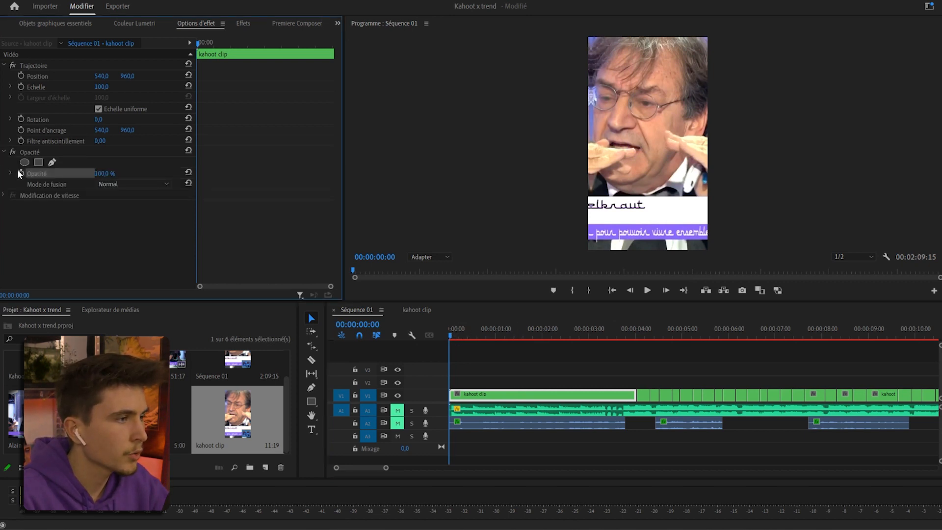
{"action": "left_click", "coordinate": [103, 174]}
{"action": "type", "text": "0"}
{"action": "key", "text": "Return"}
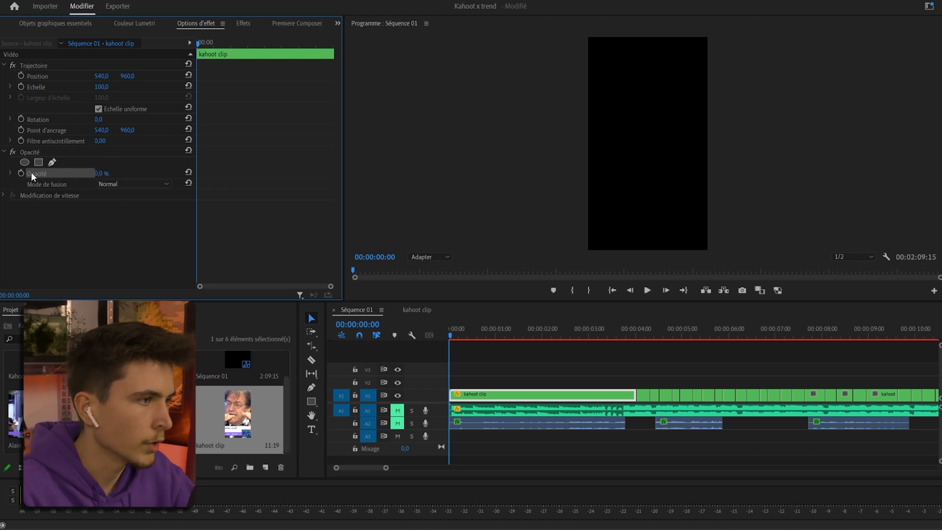
{"action": "left_click_drag", "start_coordinate": [202, 42], "coordinate": [213, 43]}
{"action": "left_click", "coordinate": [101, 173]}
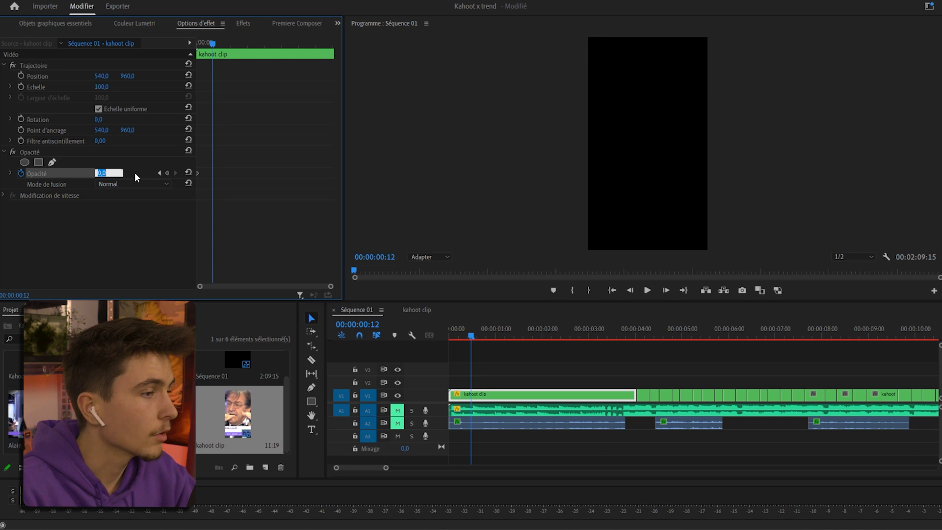
{"action": "type", "text": "100"}
{"action": "key", "text": "Return"}
- Stretch the opening opacity fade-in to just past 00:00:01:00 and play it back from the start
{"action": "left_click_drag", "start_coordinate": [471, 336], "coordinate": [408, 340]}
{"action": "key", "text": "space"}
{"action": "key", "text": "space"}
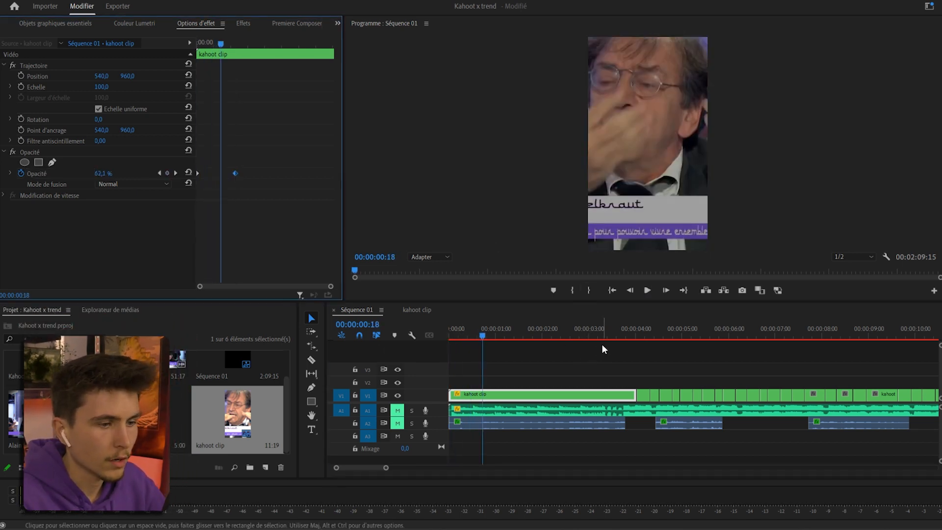
{"action": "left_click_drag", "start_coordinate": [483, 330], "coordinate": [442, 331]}
{"action": "key", "text": "space"}
{"action": "key", "text": "space"}
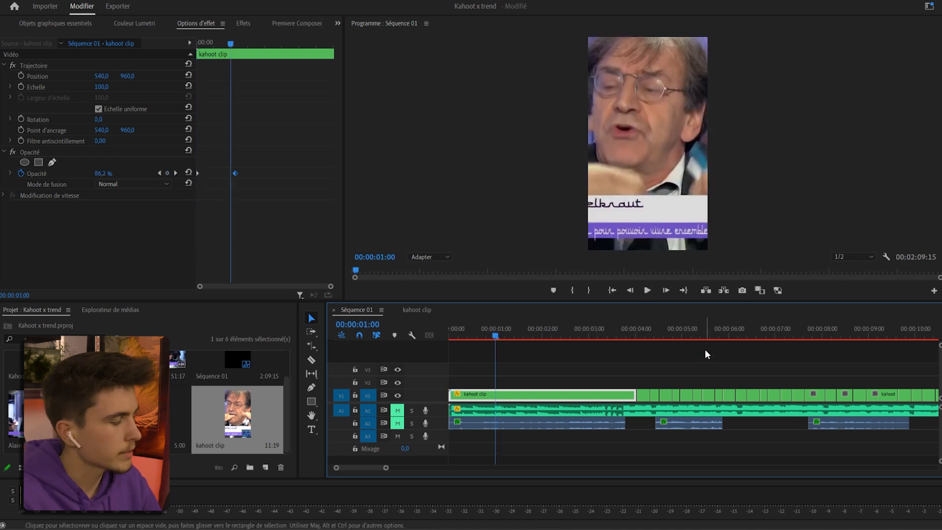
- Fade out the last kahoot clip with opacity keyframes of 100 % at 00:00:11:14 and 0 % at the clip's end
{"action": "scroll", "coordinate": [707, 353], "scroll_direction": "down", "scroll_amount": 4}
{"action": "left_click_drag", "start_coordinate": [610, 330], "coordinate": [616, 339]}
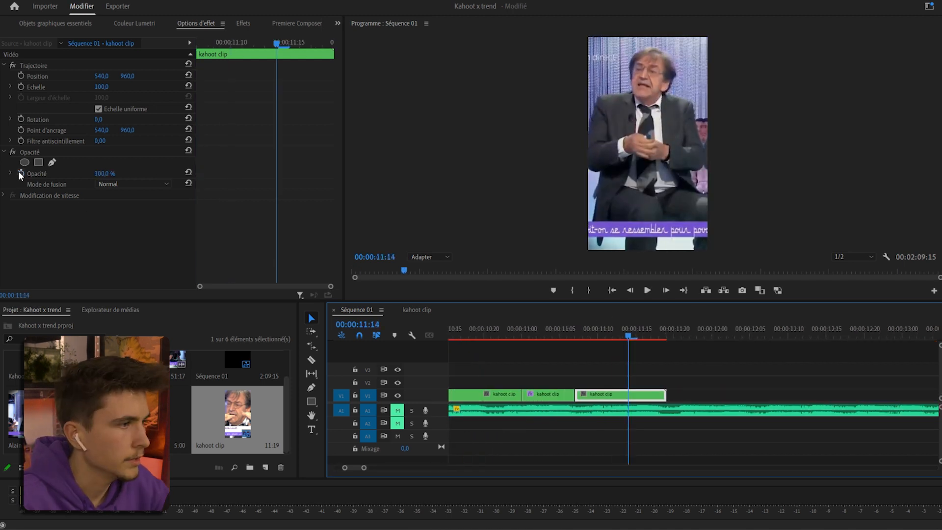
{"action": "left_click", "coordinate": [21, 173]}
{"action": "key", "text": "Right"}
{"action": "key", "text": "Right"}
{"action": "key", "text": "Right"}
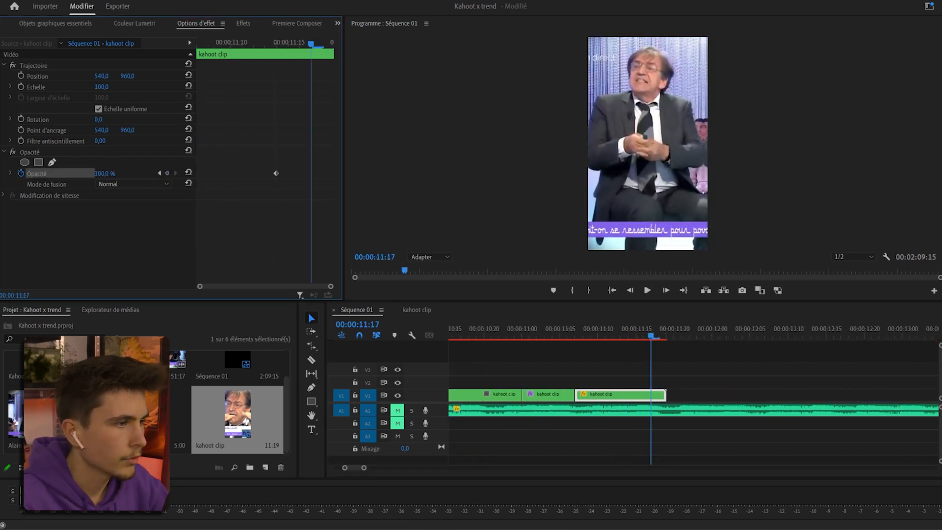
{"action": "type", "text": "0"}
{"action": "key", "text": "Return"}
{"action": "left_click_drag", "start_coordinate": [311, 174], "coordinate": [473, 185]}
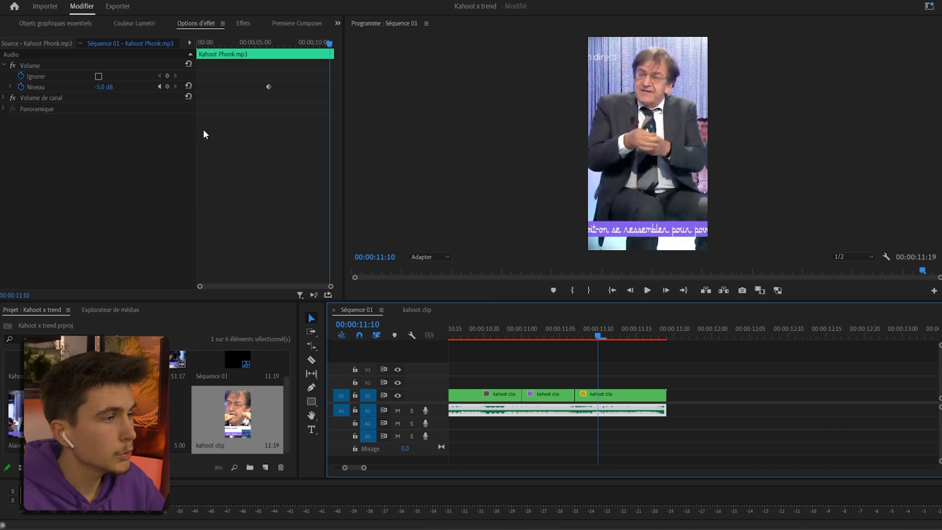
- Move the −5.0 dB Niveau keyframe of Kahoot Phonk.mp3 to about 00:00:11:01, where the audio fade-out starts
{"action": "left_click_drag", "start_coordinate": [269, 87], "coordinate": [288, 86]}
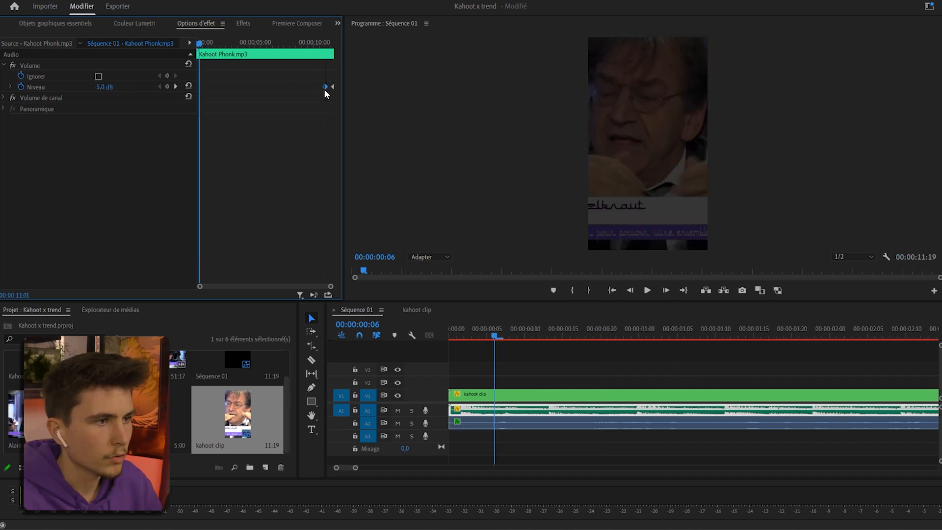
{"action": "left_click_drag", "start_coordinate": [325, 91], "coordinate": [324, 91]}
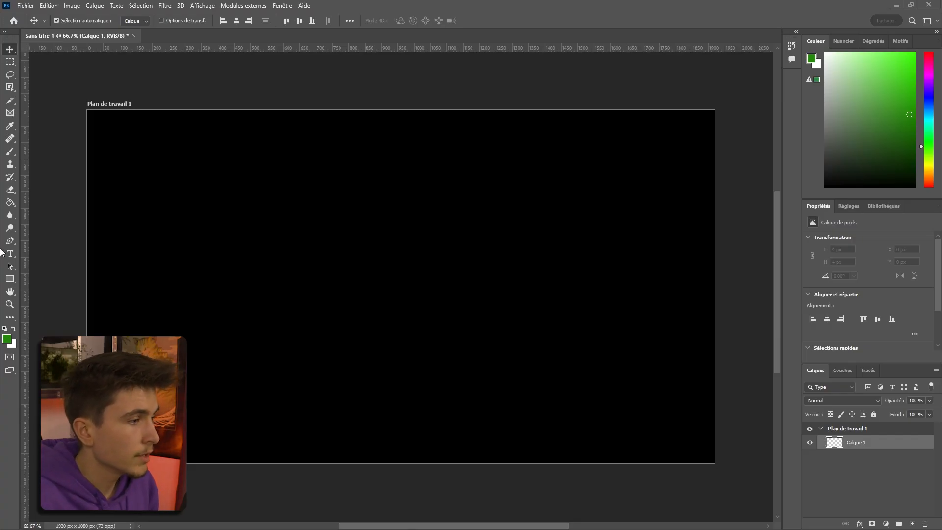
- Switch to Photoshop, add the text "MEME FR" to the black artboard and move it to about the middle
{"action": "left_click", "coordinate": [20, 255]}
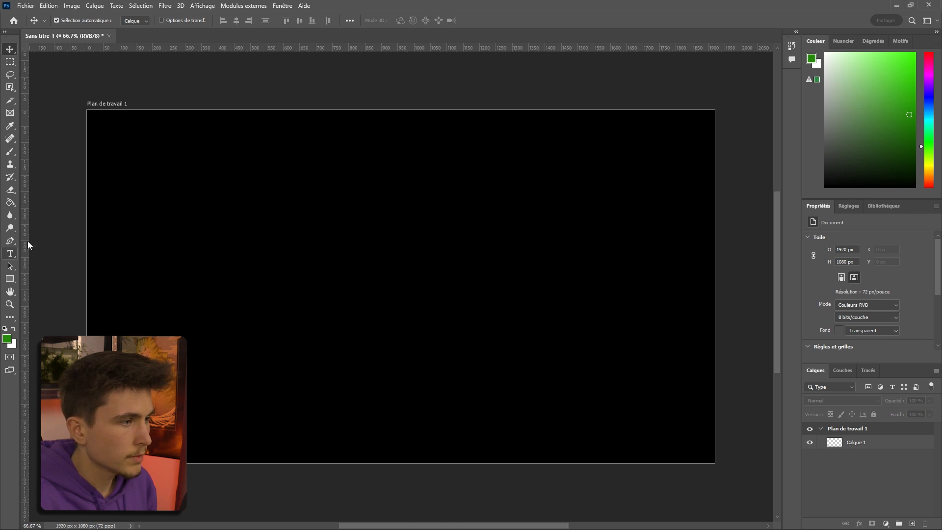
{"action": "left_click", "coordinate": [318, 251]}
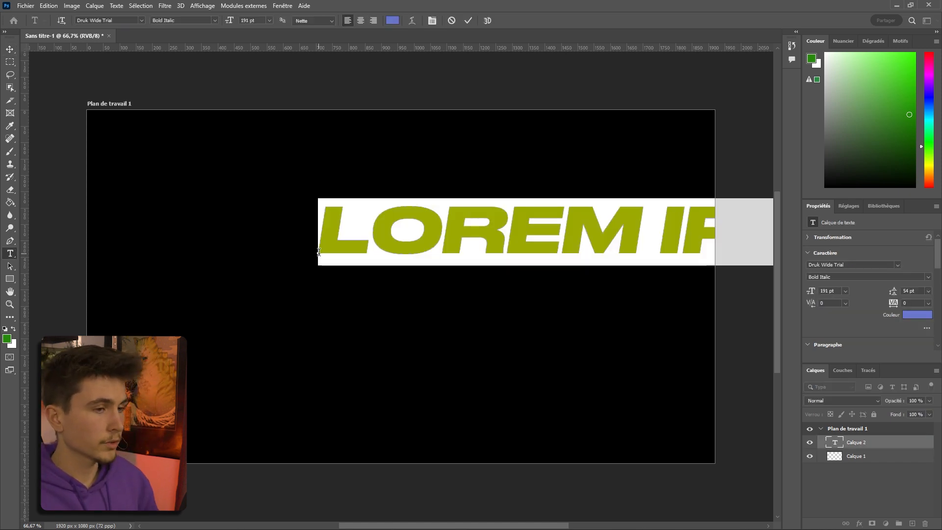
{"action": "type", "text": "MEME"}
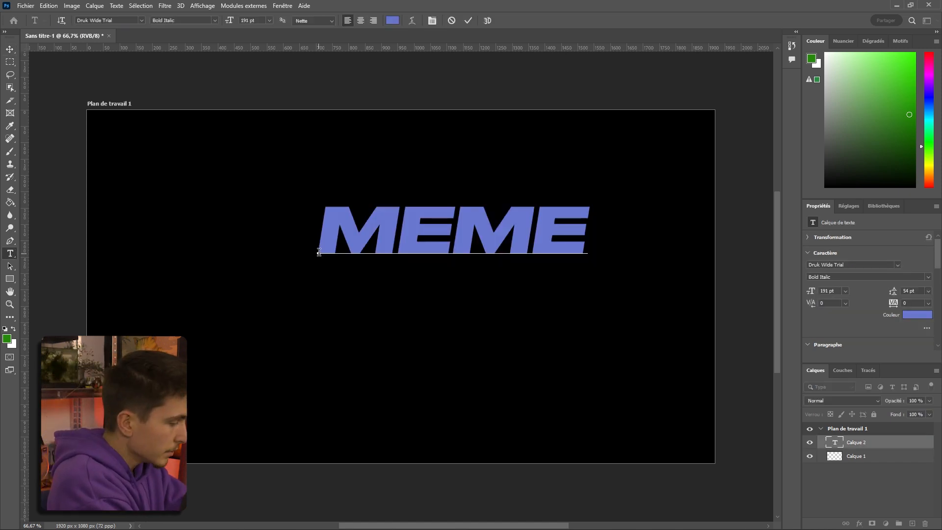
{"action": "type", "text": " FR"}
{"action": "left_click", "coordinate": [858, 444]}
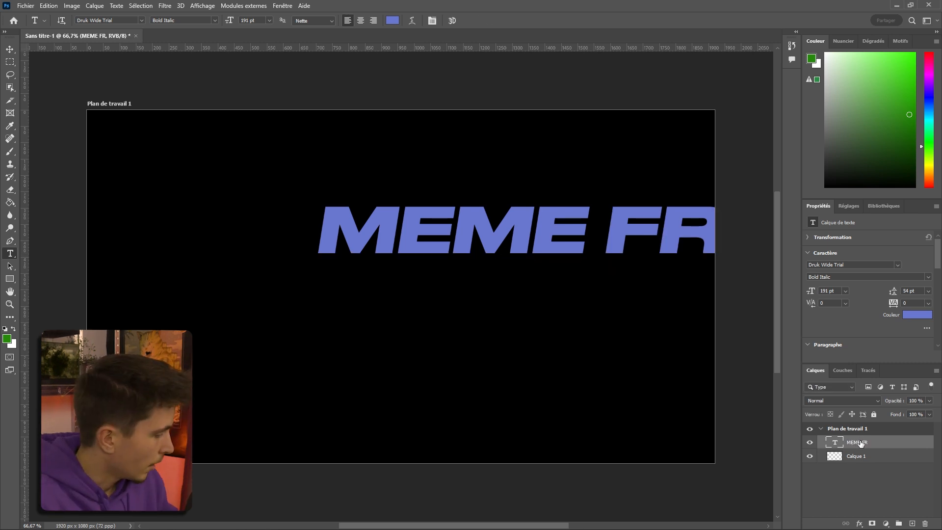
{"action": "key", "text": "ctrl+t"}
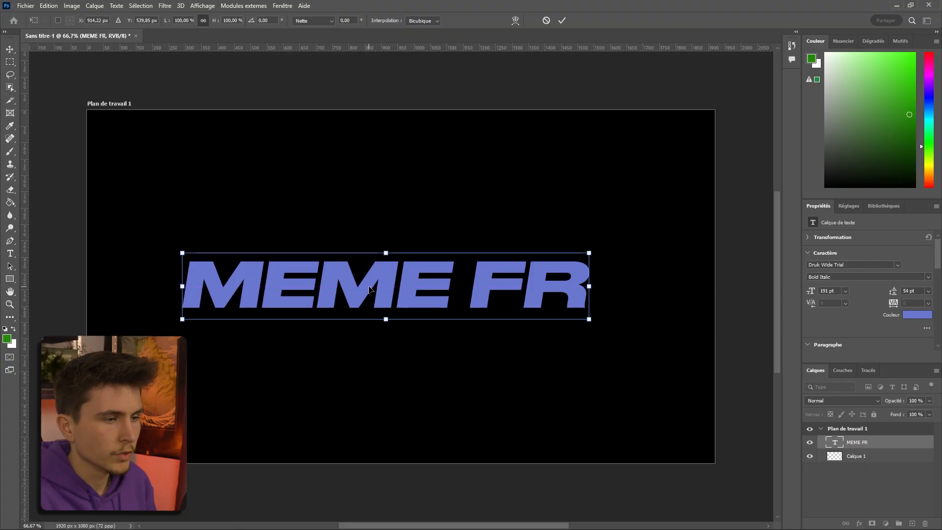
{"action": "key", "text": "Return"}
- Restyle the MEME FR text in white Impact Regular and move it to about the middle of the artboard
{"action": "left_click", "coordinate": [142, 20]}
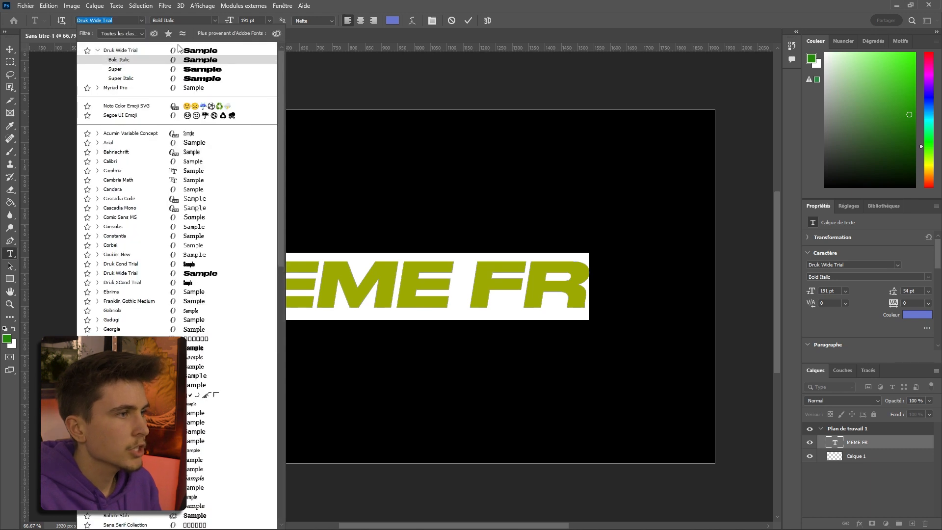
{"action": "scroll", "coordinate": [246, 198], "scroll_direction": "down", "scroll_amount": 5}
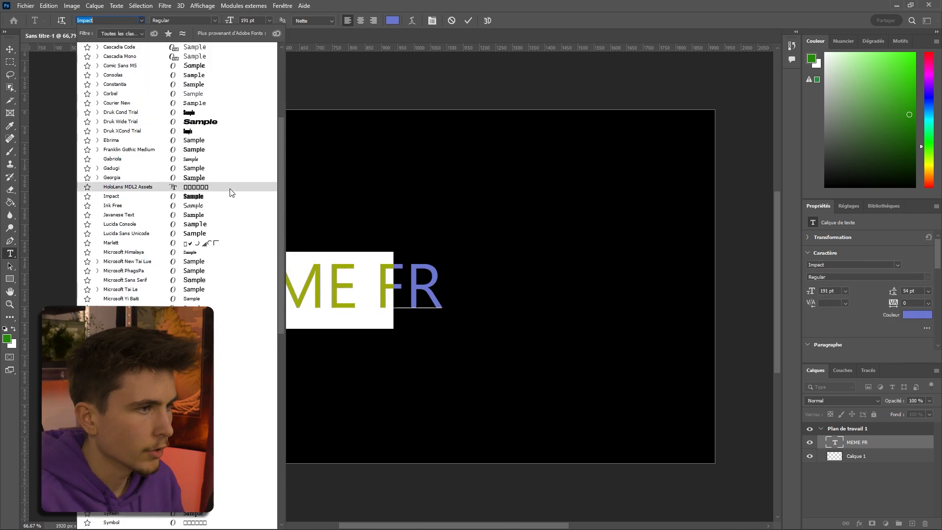
{"action": "left_click", "coordinate": [190, 197]}
{"action": "left_click", "coordinate": [10, 49]}
{"action": "left_click_drag", "start_coordinate": [287, 291], "coordinate": [375, 281]}
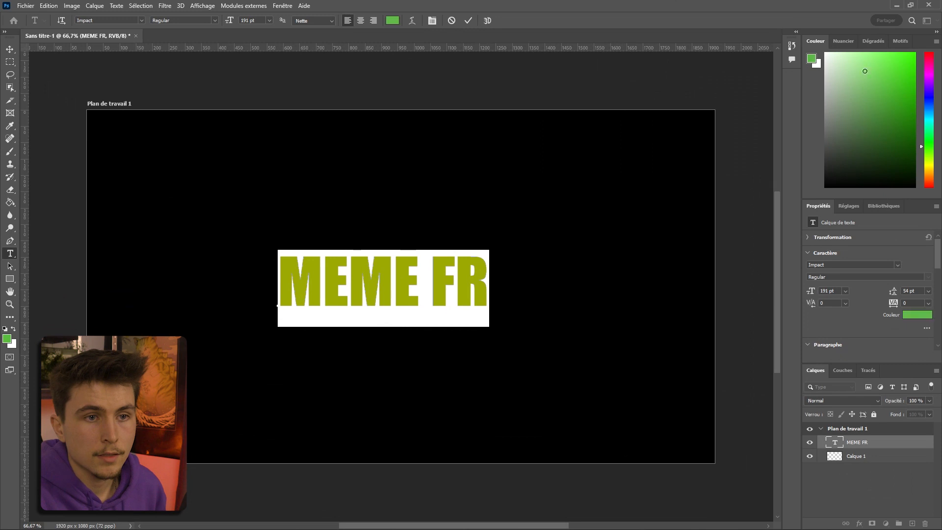
{"action": "left_click_drag", "start_coordinate": [865, 71], "coordinate": [824, 52]}
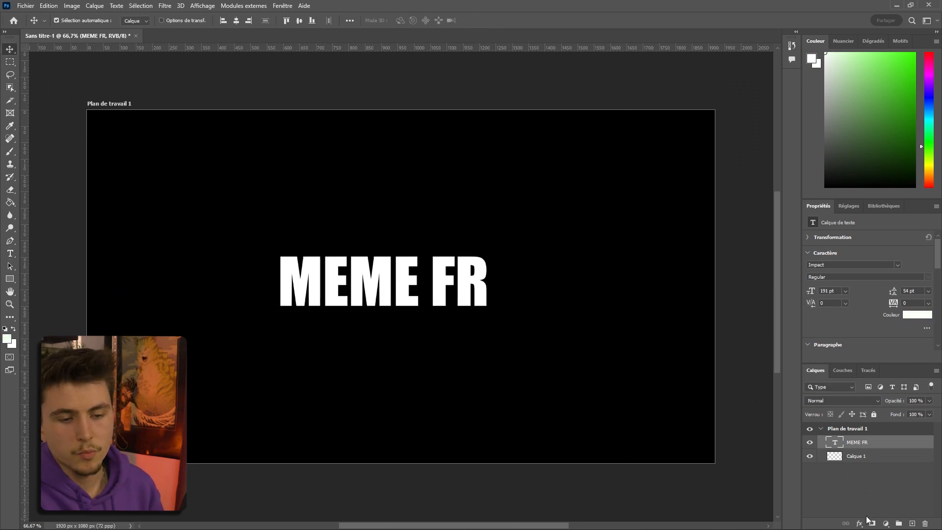
- Add a gradient overlay to the MEME FR layer and place its outer colour stops at 33 % and 68 %
{"action": "left_click", "coordinate": [859, 523]}
{"action": "left_click", "coordinate": [901, 427]}
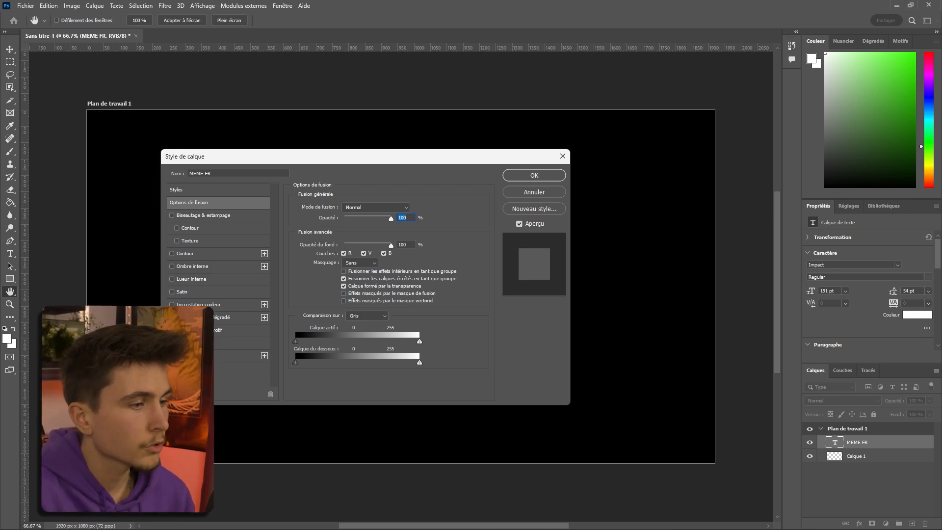
{"action": "left_click", "coordinate": [215, 317]}
{"action": "left_click_drag", "start_coordinate": [496, 154], "coordinate": [558, 161]}
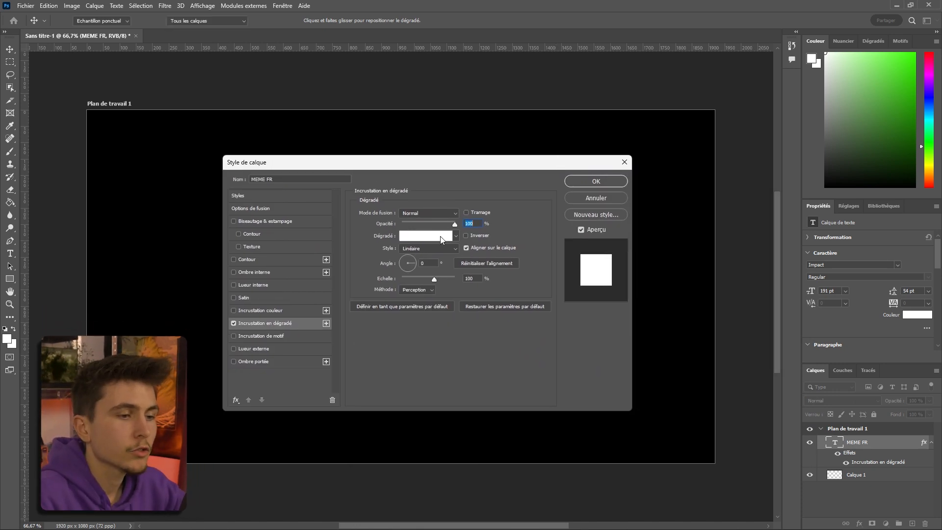
{"action": "left_click", "coordinate": [440, 236]}
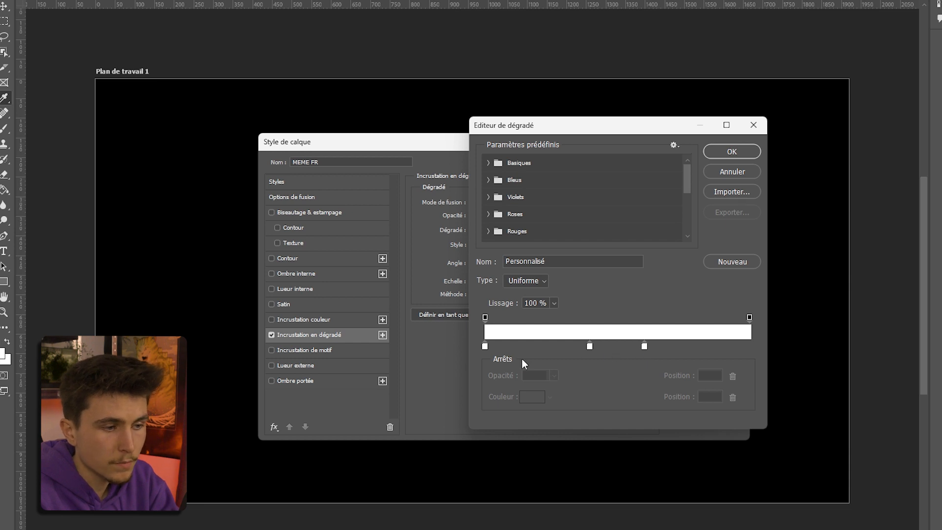
{"action": "left_click_drag", "start_coordinate": [485, 346], "coordinate": [571, 346]}
{"action": "left_click", "coordinate": [664, 346]}
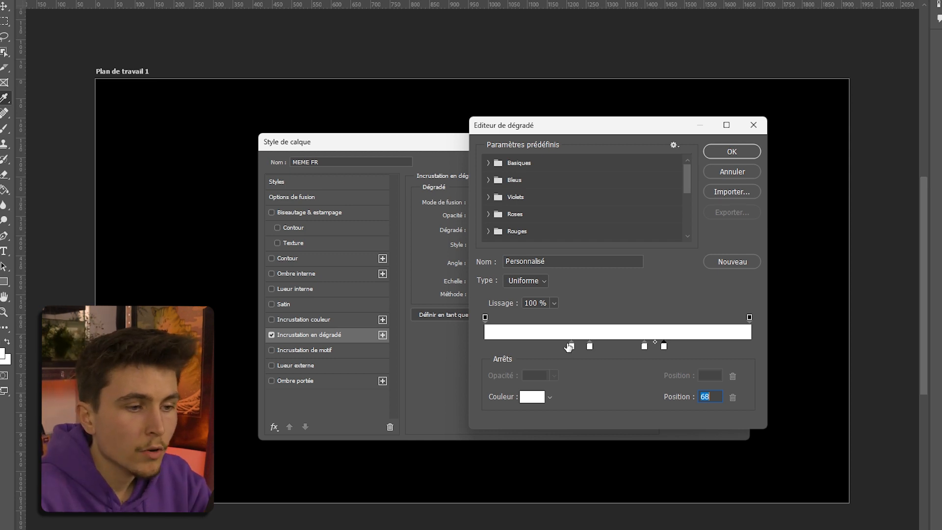
- Colour the overlay gradient's 33 % stop blue (about #285ada) and its 68 % stop red (#d93131), then apply the layer style
{"action": "left_click", "coordinate": [534, 397]}
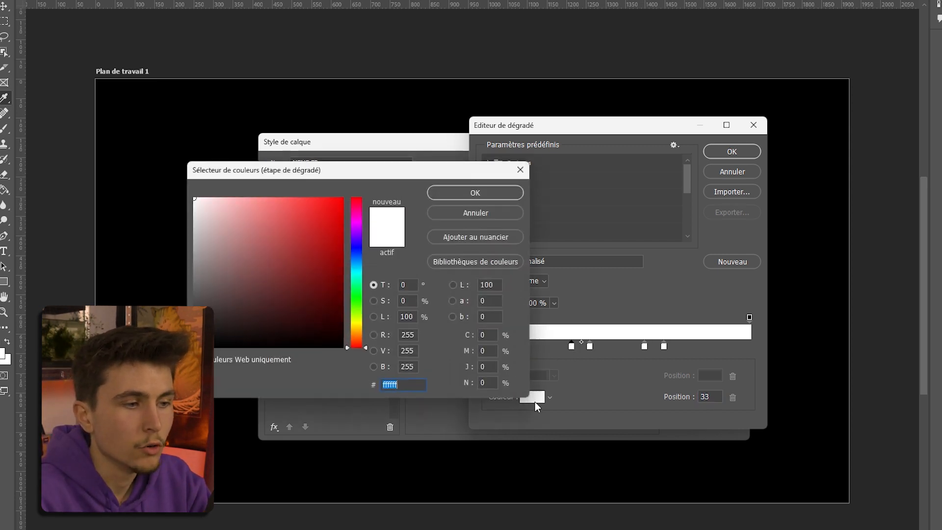
{"action": "left_click_drag", "start_coordinate": [355, 228], "coordinate": [355, 260]}
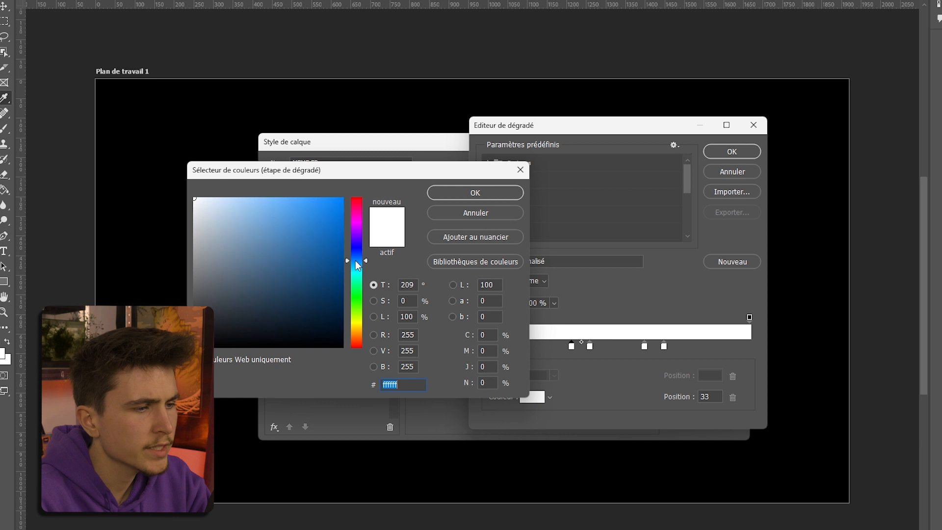
{"action": "type", "text": "2888da"}
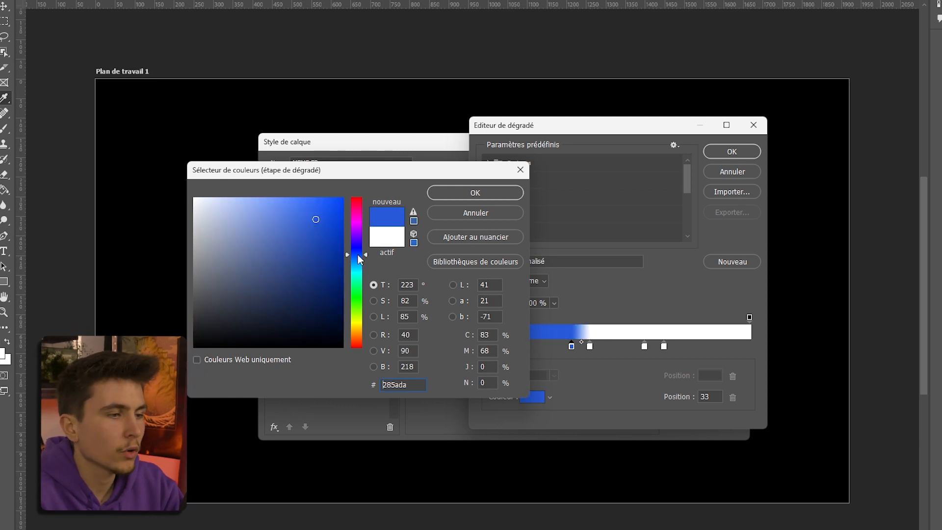
{"action": "left_click", "coordinate": [536, 397]}
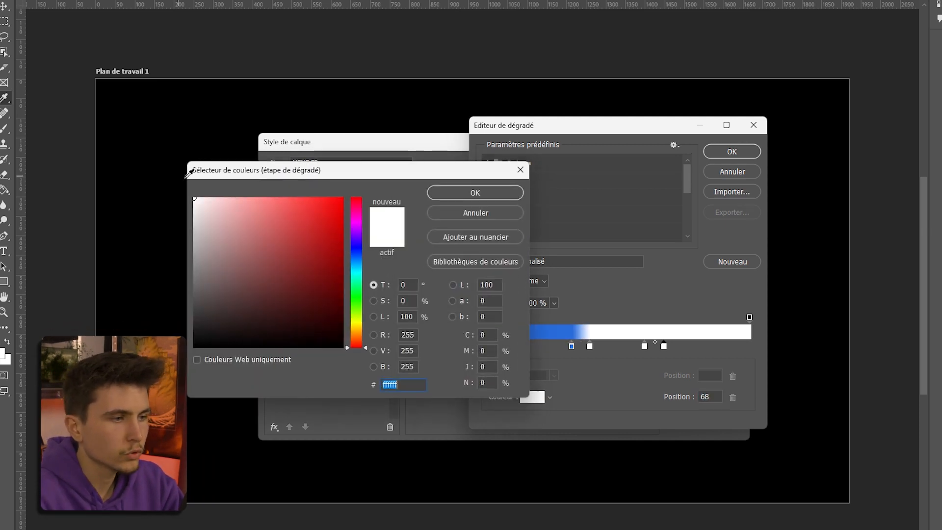
{"action": "type", "text": "d93131"}
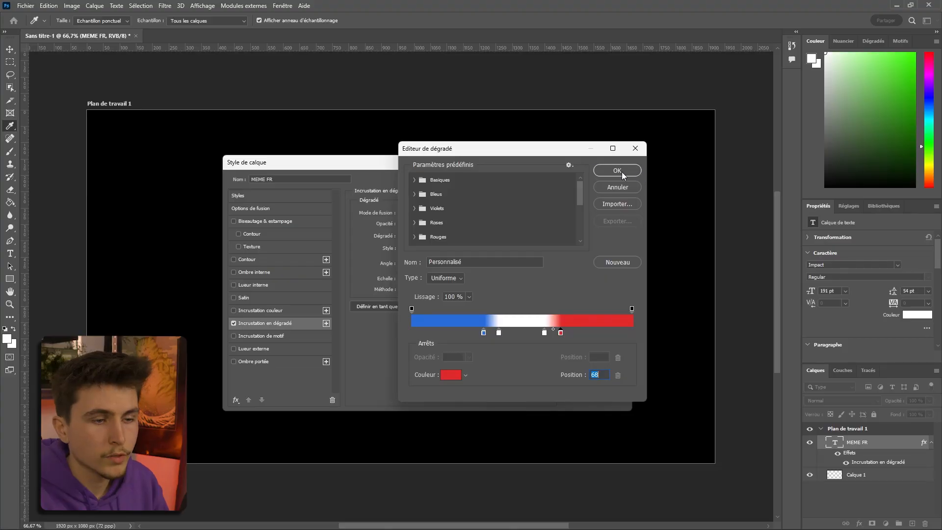
{"action": "left_click", "coordinate": [617, 172]}
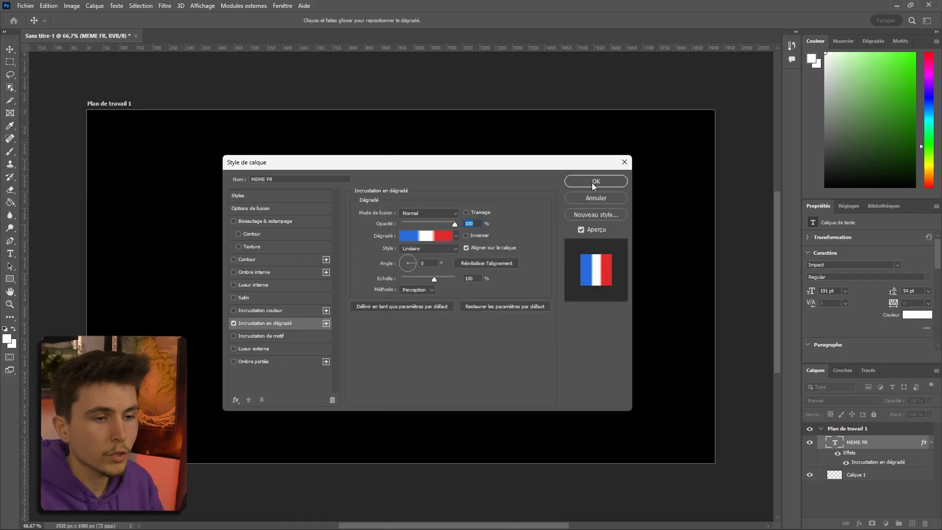
{"action": "left_click", "coordinate": [594, 184]}
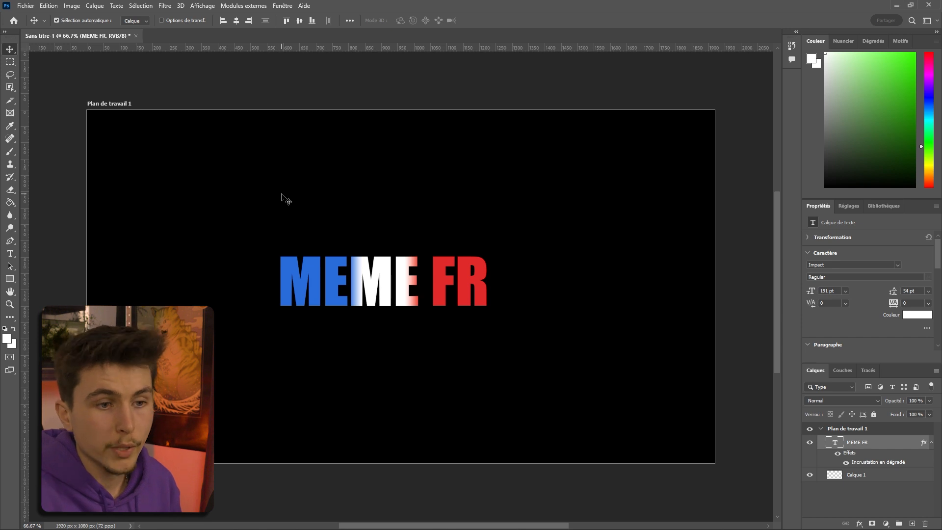
- Set the background colour of artboard Plan de travail 1 to Transparent
{"action": "left_click", "coordinate": [867, 431]}
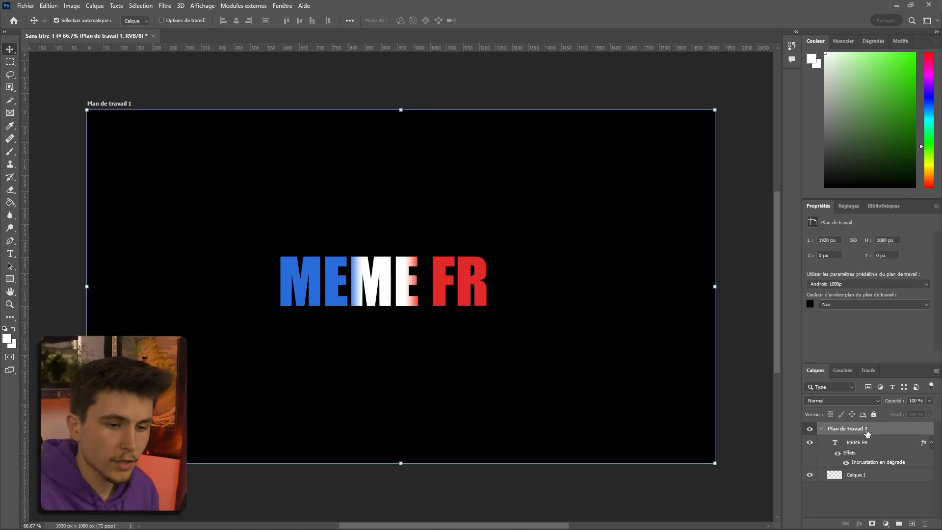
{"action": "left_click", "coordinate": [898, 305]}
{"action": "left_click", "coordinate": [878, 329]}
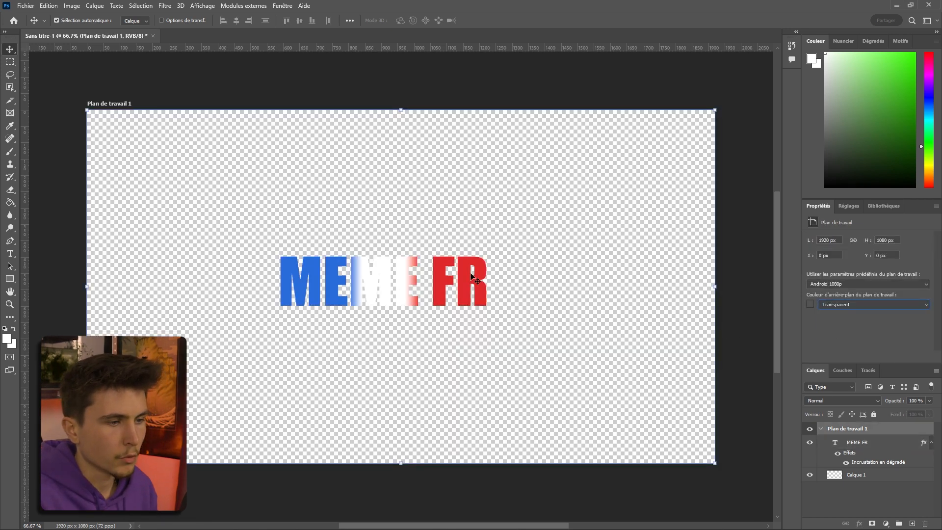
- Add a drop shadow to the MEME FR text with 63 % opacity, about 8 px distance and 13 px size
{"action": "left_click", "coordinate": [863, 442]}
{"action": "left_click", "coordinate": [861, 523]}
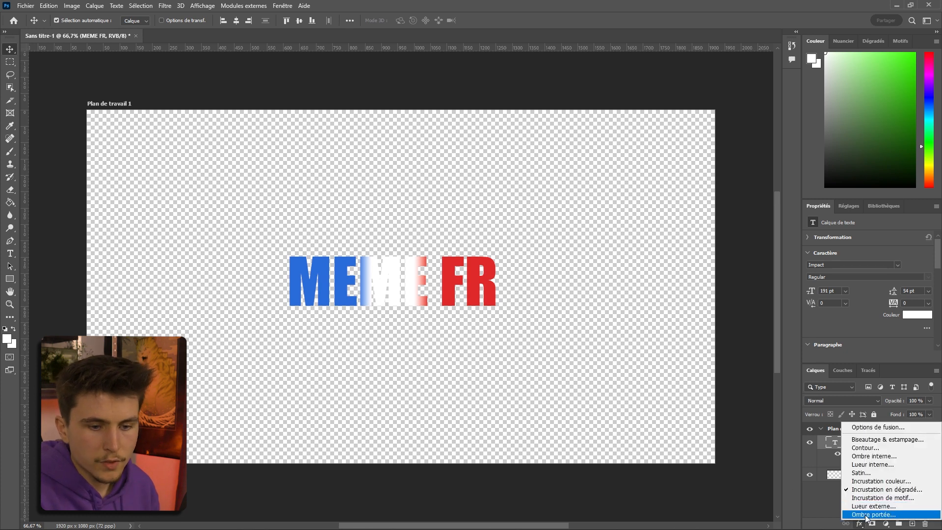
{"action": "left_click", "coordinate": [867, 516]}
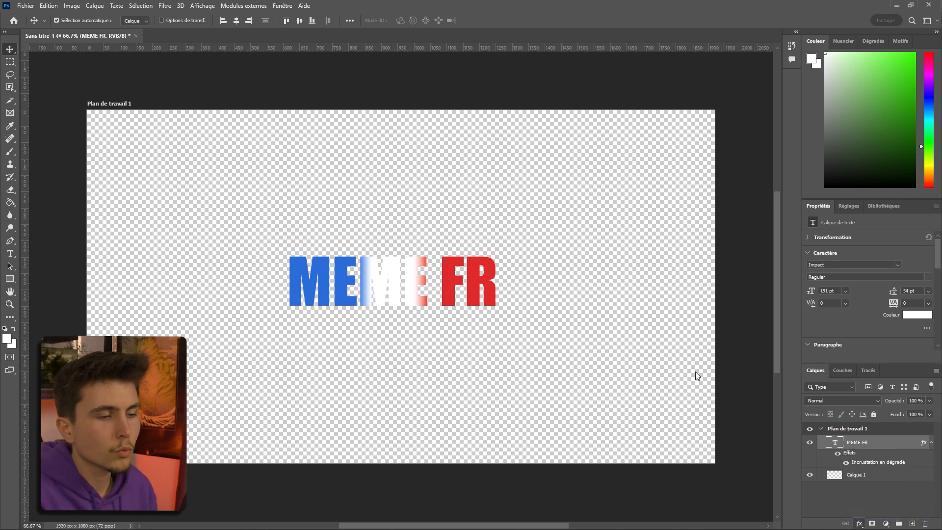
{"action": "left_click_drag", "start_coordinate": [530, 171], "coordinate": [820, 171]}
{"action": "left_click_drag", "start_coordinate": [711, 235], "coordinate": [718, 236]}
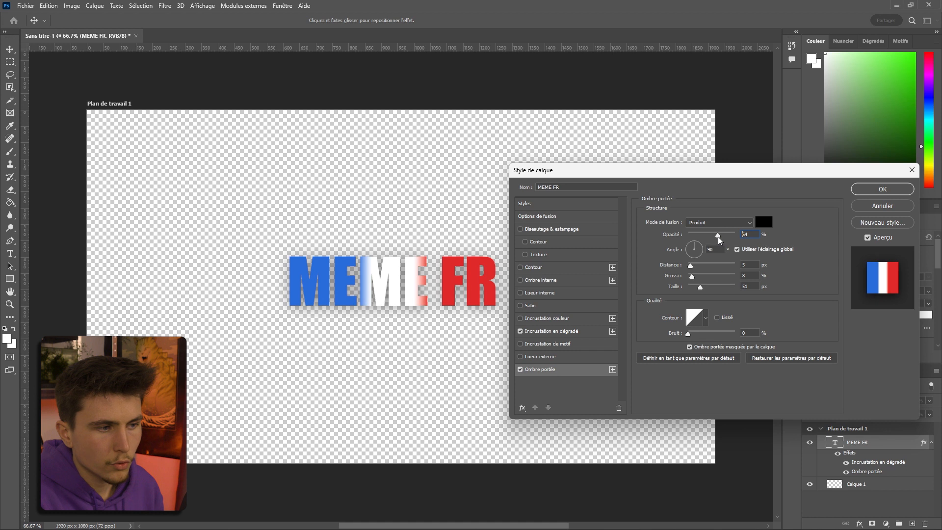
{"action": "left_click_drag", "start_coordinate": [700, 293], "coordinate": [692, 267]}
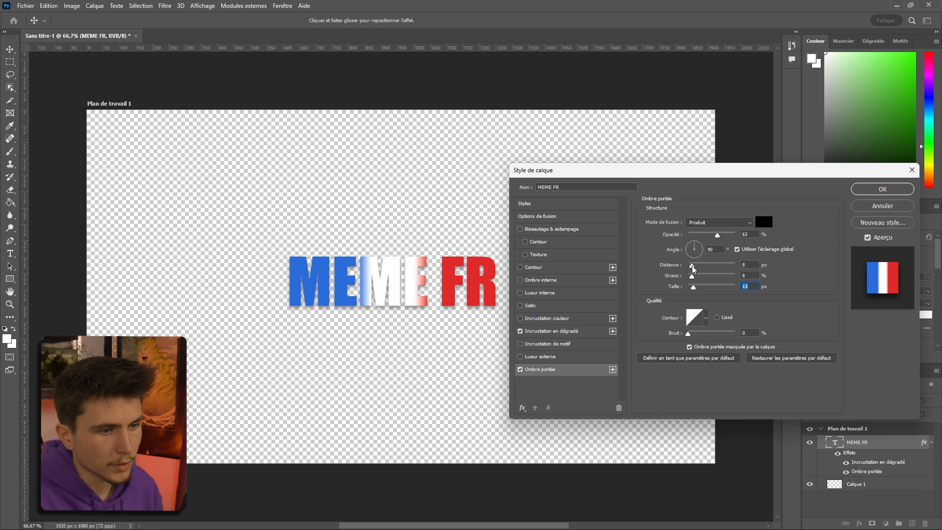
{"action": "key", "text": "Return"}
- Export the artboard as a transparent PNG named "meme fr txt" into the Kahoot x Trend folder
{"action": "left_click", "coordinate": [26, 5]}
{"action": "mouse_move", "coordinate": [87, 173]}
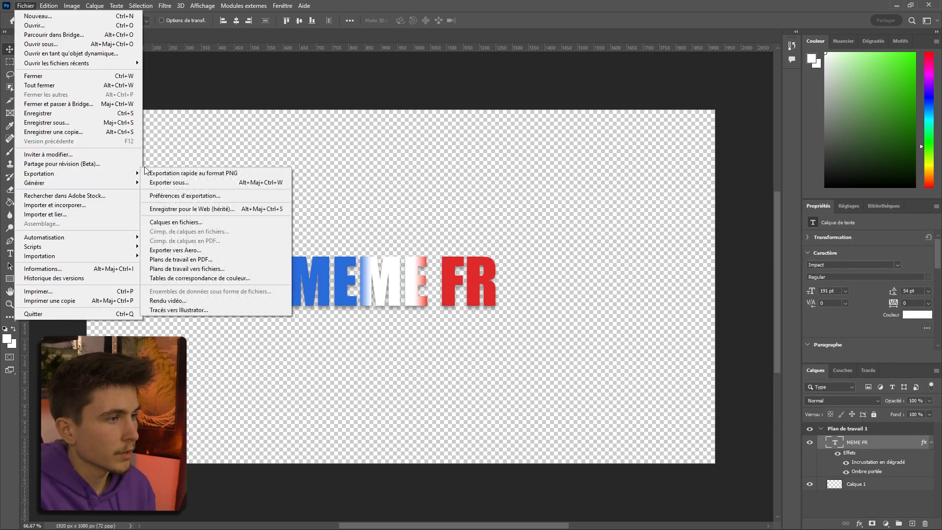
{"action": "left_click", "coordinate": [188, 182]}
{"action": "left_click", "coordinate": [720, 73]}
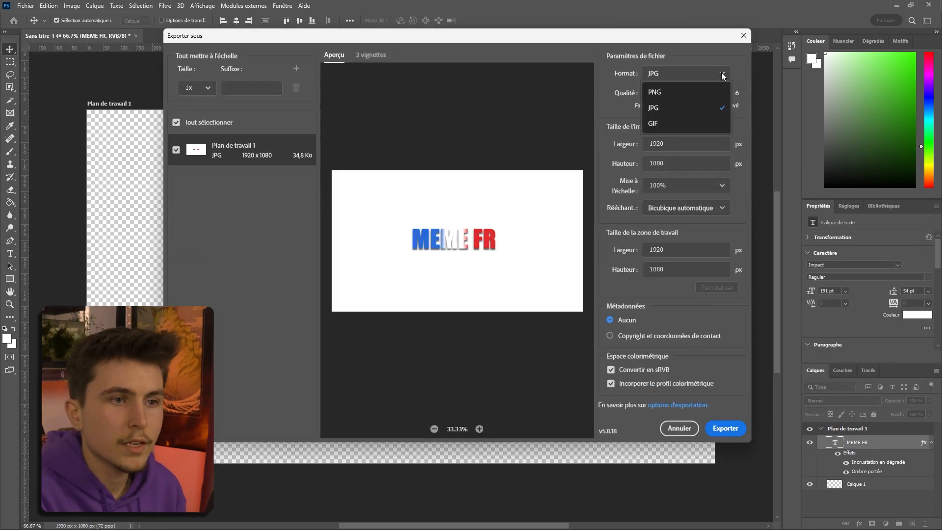
{"action": "left_click", "coordinate": [667, 92]}
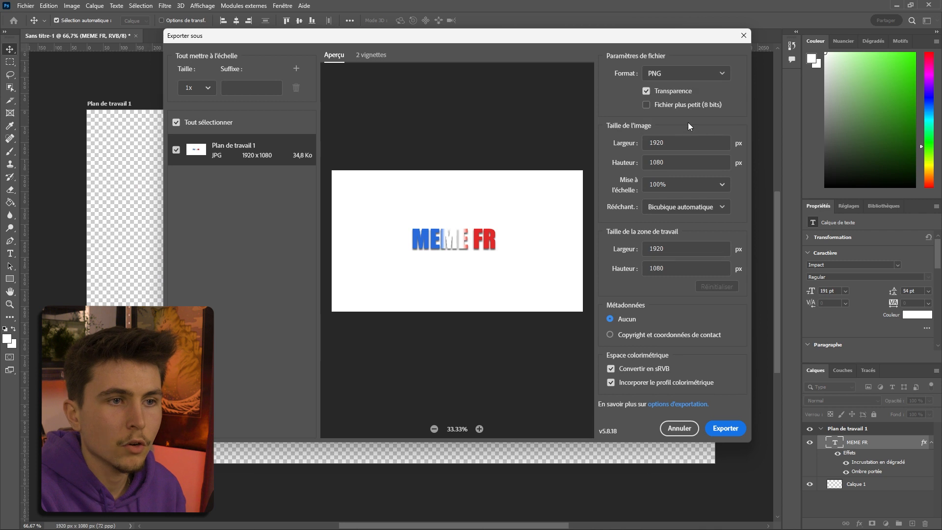
{"action": "left_click", "coordinate": [728, 429]}
{"action": "left_click", "coordinate": [295, 228]}
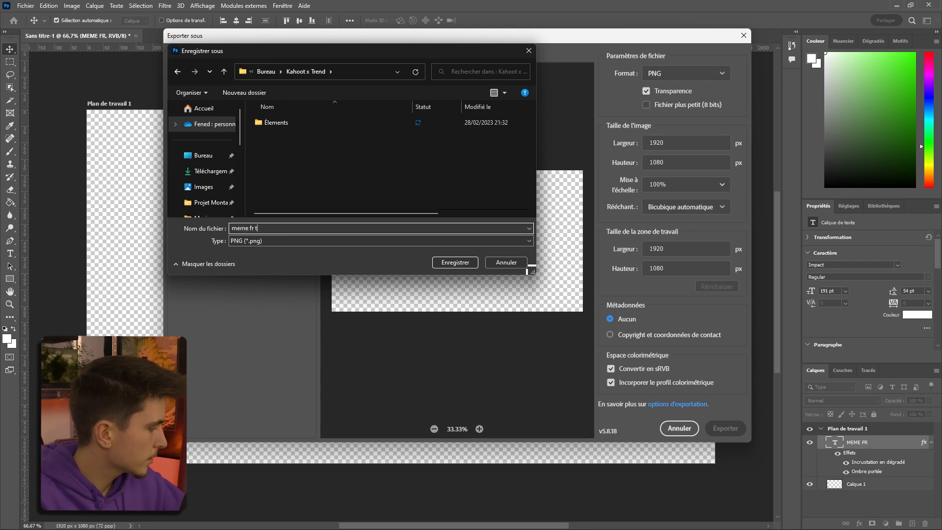
{"action": "left_click", "coordinate": [465, 265]}
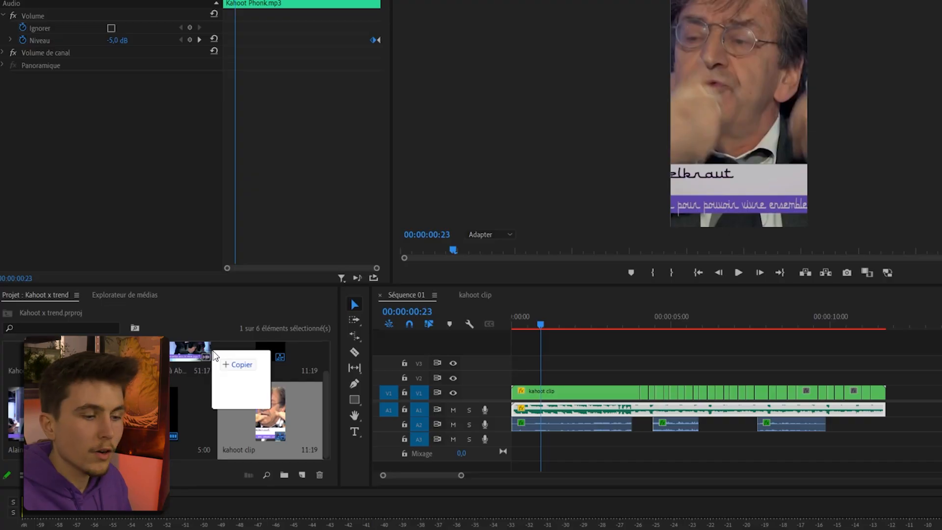
- Switch to Premiere Pro, import meme fr txt.png into the project and place it on V2 near the start of Séquence 01
{"action": "left_click_drag", "start_coordinate": [214, 354], "coordinate": [201, 402]}
{"action": "left_click_drag", "start_coordinate": [275, 383], "coordinate": [599, 378]}
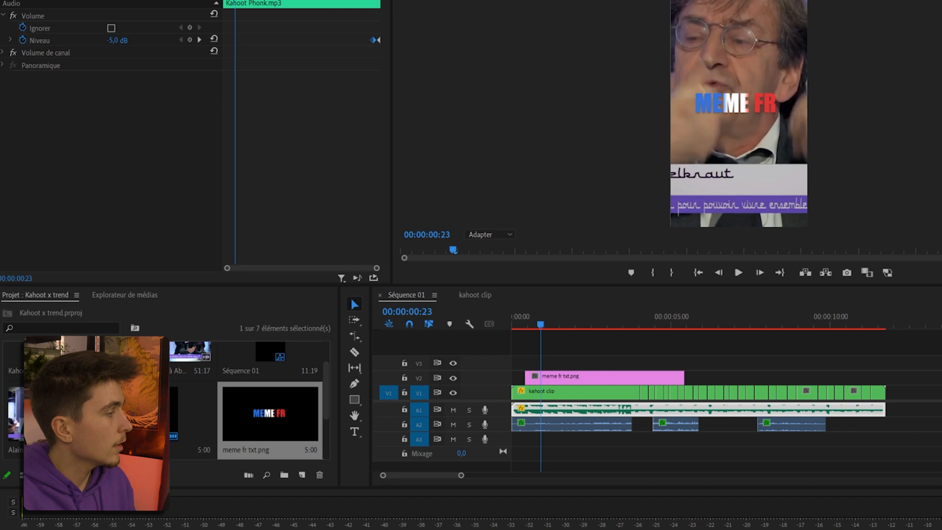
{"action": "right_click", "coordinate": [207, 404]}
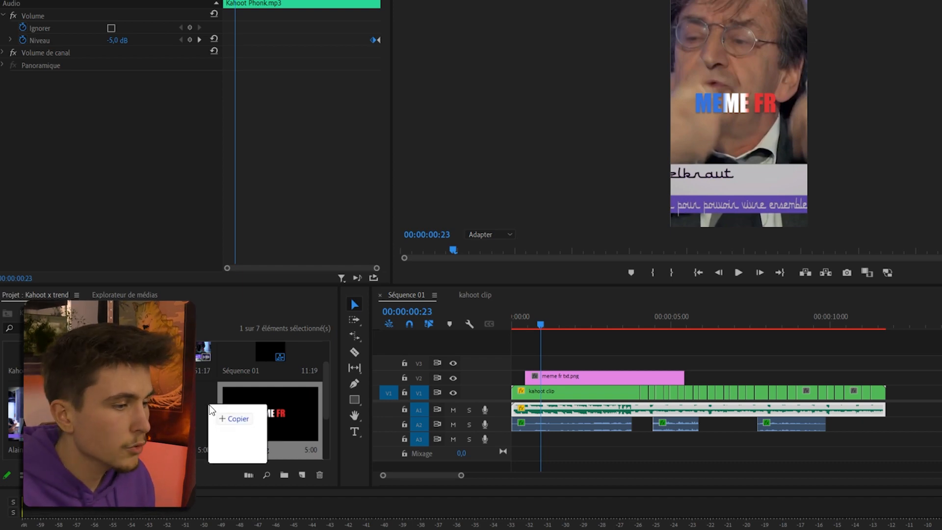
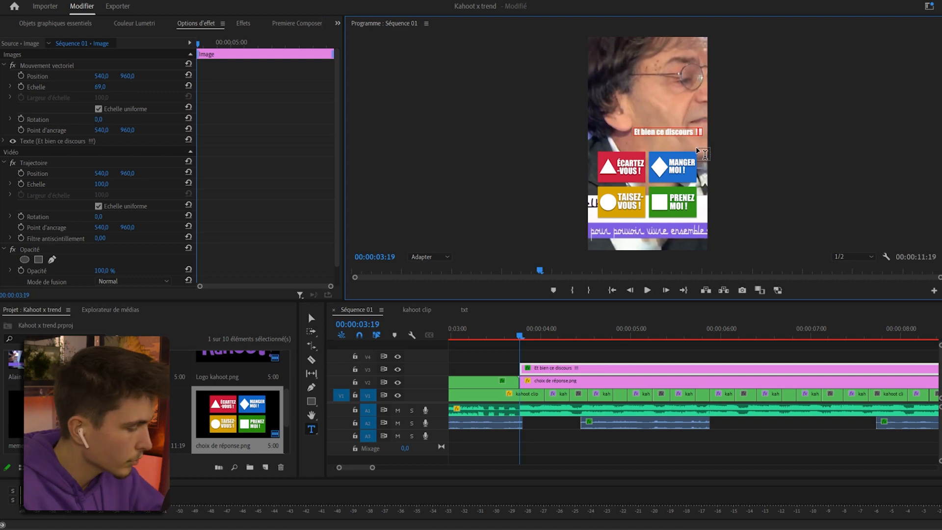
- Complete the caption as "Et bien ce discours .... !!" and set its vector motion to position 263, 1105 and scale 90
{"action": "key", "text": "Left"}
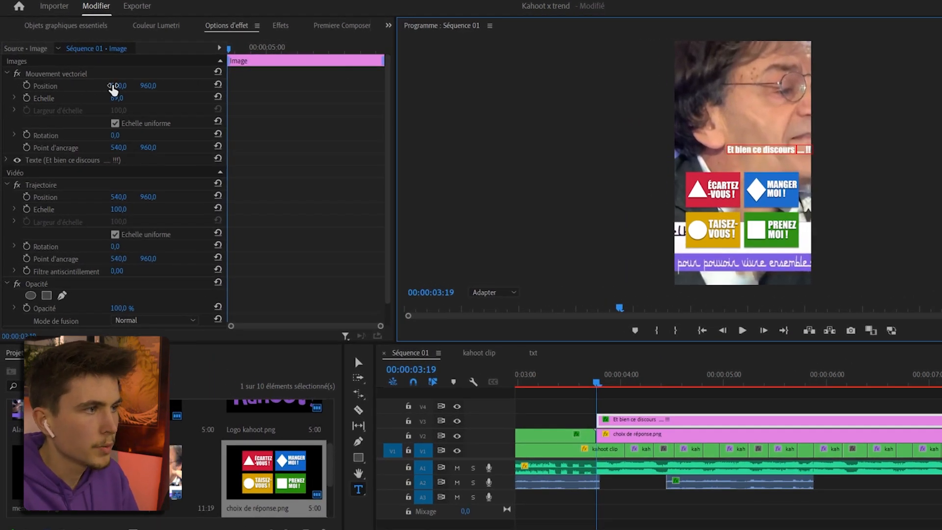
{"action": "left_click_drag", "start_coordinate": [114, 88], "coordinate": [44, 88]}
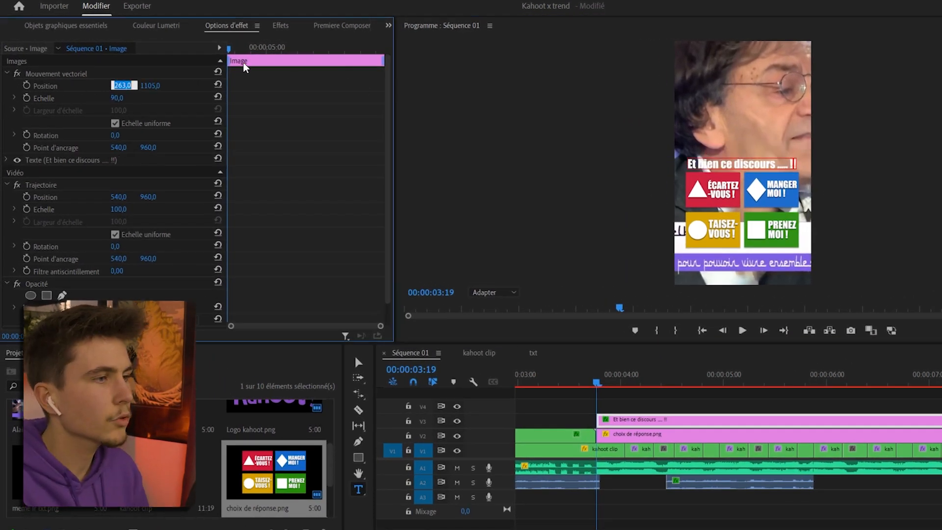
- Try a different fill colour on the dots in the "Et bien ce discours .... !!" caption
{"action": "left_click", "coordinate": [786, 169]}
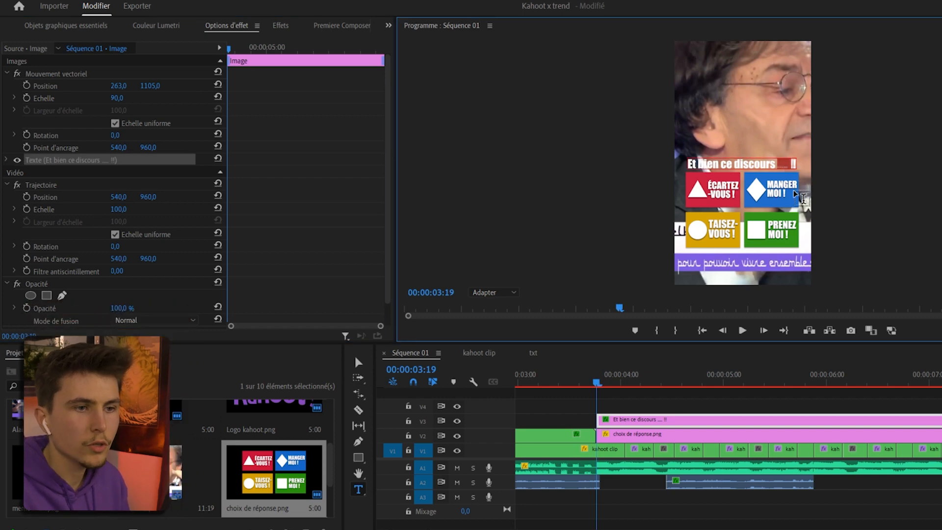
{"action": "left_click", "coordinate": [7, 160]}
{"action": "scroll", "coordinate": [114, 198], "scroll_direction": "down", "scroll_amount": 3}
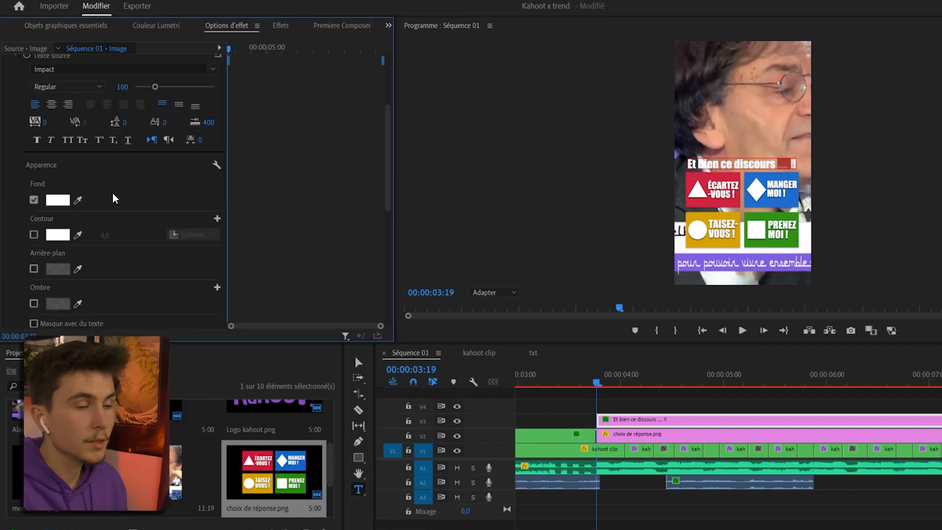
{"action": "left_click", "coordinate": [58, 201]}
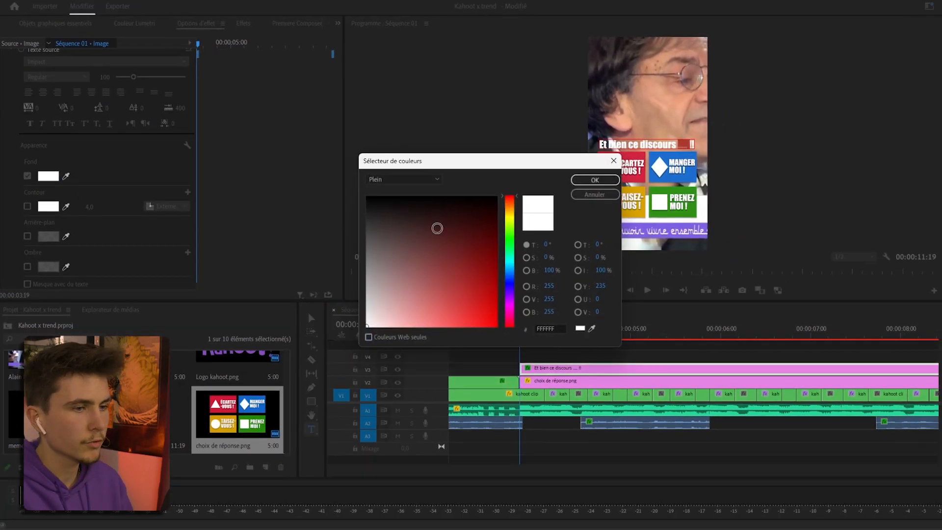
{"action": "left_click_drag", "start_coordinate": [486, 241], "coordinate": [575, 413]}
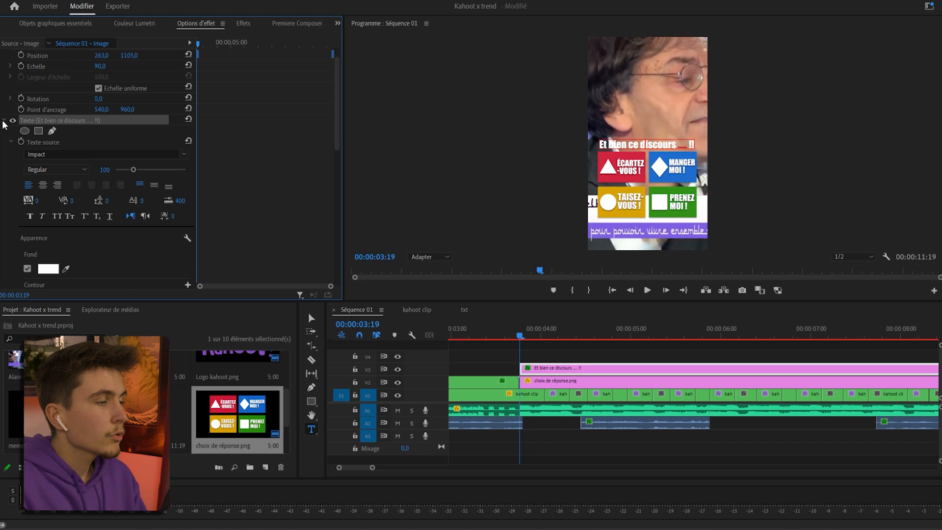
- Add a drop shadow (Ombre portée) to the caption clip with 80% opacity, distance 15 and softness (Lissage) 15
{"action": "left_click", "coordinate": [4, 121]}
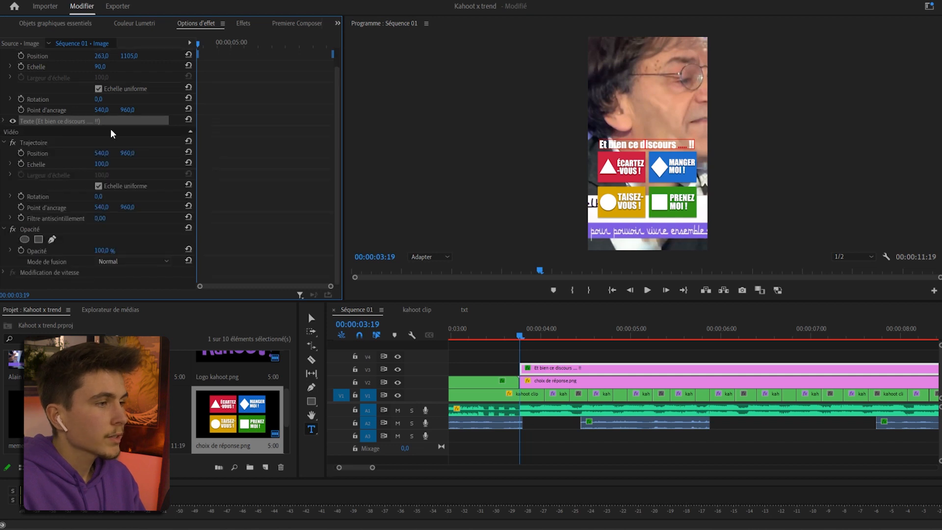
{"action": "left_click", "coordinate": [242, 24]}
{"action": "left_click_drag", "start_coordinate": [63, 143], "coordinate": [610, 368]}
{"action": "scroll", "coordinate": [80, 234], "scroll_direction": "up", "scroll_amount": 5}
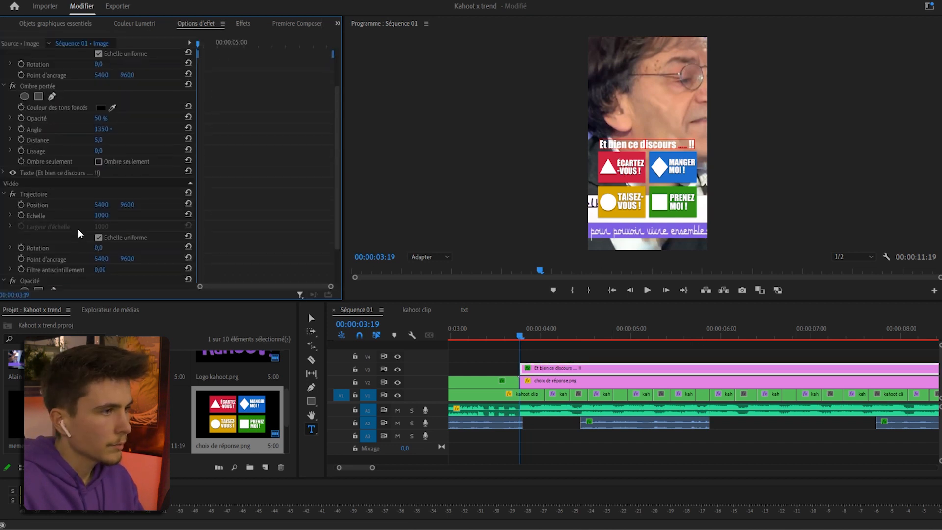
{"action": "type", "text": "50"}
{"action": "left_click_drag", "start_coordinate": [117, 181], "coordinate": [41, 189]}
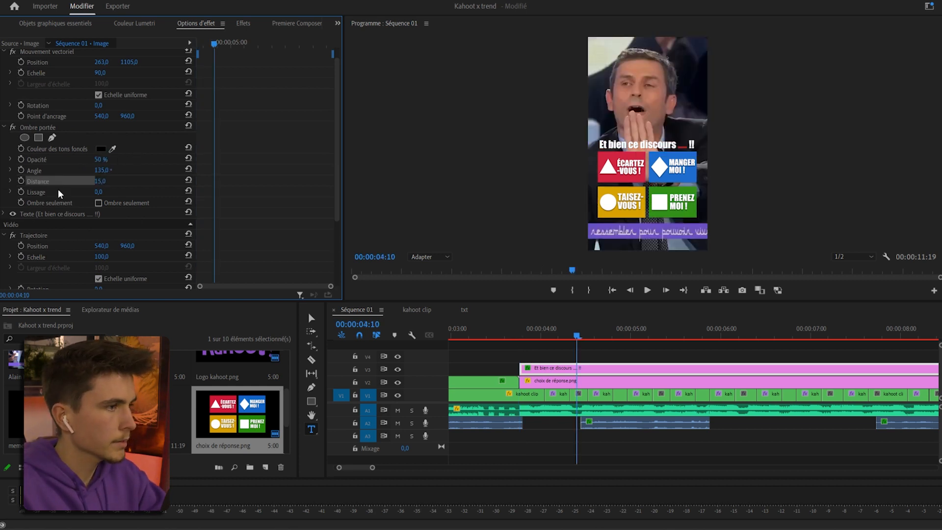
{"action": "left_click", "coordinate": [98, 192]}
{"action": "type", "text": "15"}
{"action": "key", "text": "Return"}
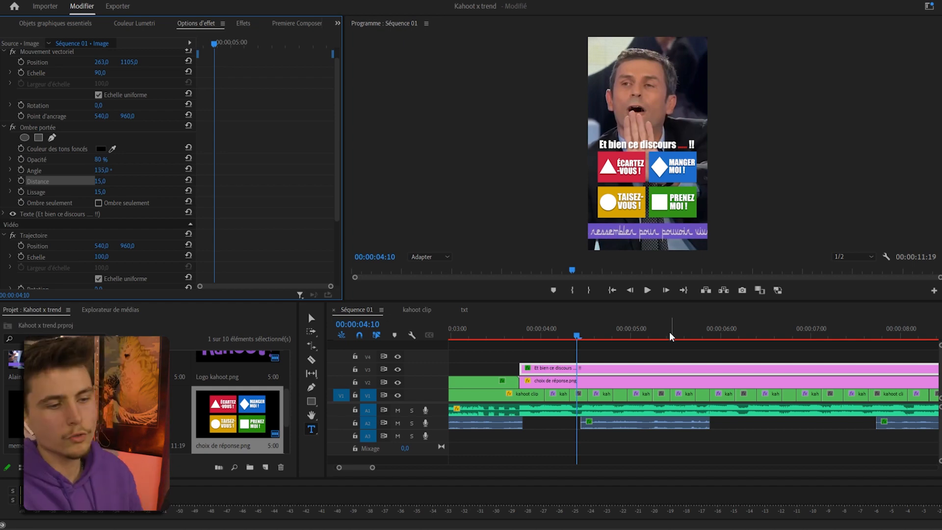
- Extend the caption and answers clips to the end of Séquence 01 and nest them together as "choix"
{"action": "scroll", "coordinate": [726, 373], "scroll_direction": "down", "scroll_amount": 3}
{"action": "left_click_drag", "start_coordinate": [784, 372], "coordinate": [903, 375]}
{"action": "left_click_drag", "start_coordinate": [664, 351], "coordinate": [689, 387]}
{"action": "right_click", "coordinate": [686, 385]}
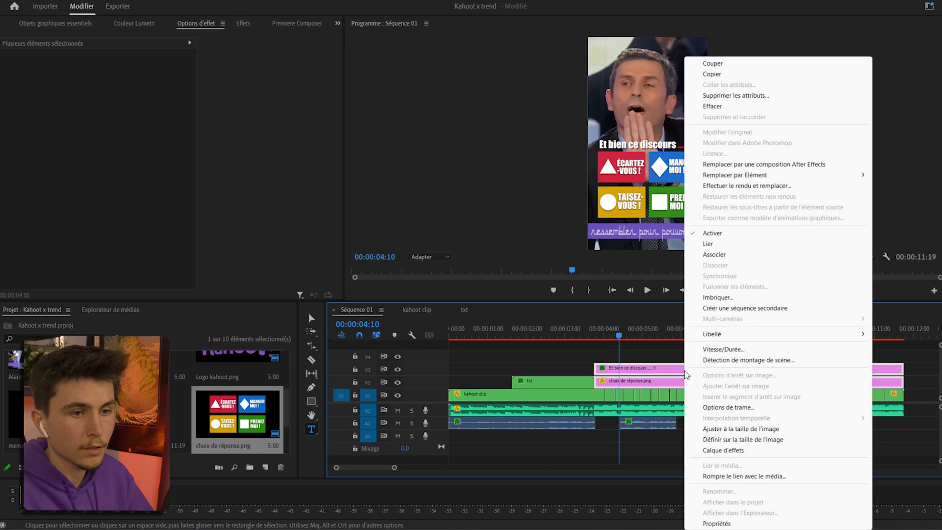
{"action": "left_click", "coordinate": [734, 298]}
{"action": "type", "text": "choix"}
{"action": "left_click", "coordinate": [476, 269]}
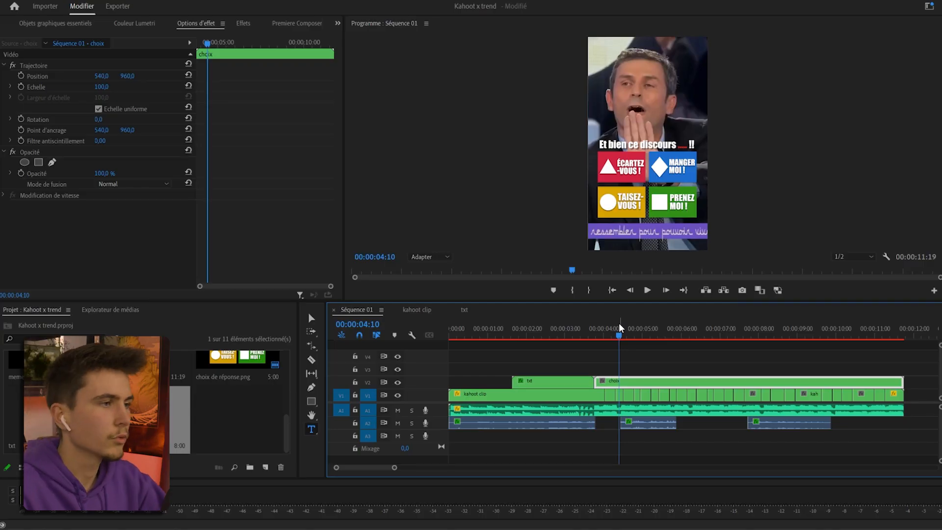
- Scale the choix nest to 74 and the txt nest to 95 with position 540, 1098, comparing them overlapped in the timeline
{"action": "left_click_drag", "start_coordinate": [101, 87], "coordinate": [89, 87]}
{"action": "left_click_drag", "start_coordinate": [623, 377], "coordinate": [572, 364]}
{"action": "left_click", "coordinate": [572, 380]}
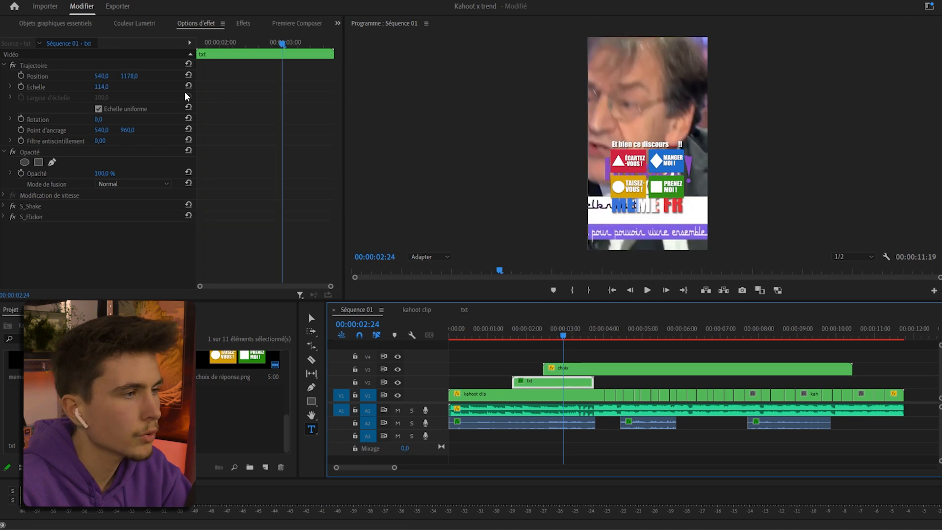
{"action": "left_click_drag", "start_coordinate": [103, 88], "coordinate": [89, 87]}
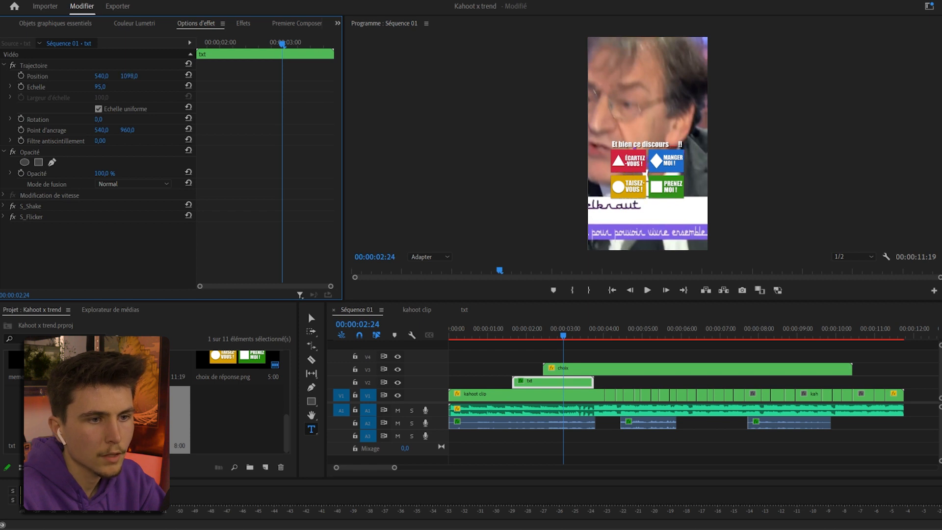
{"action": "left_click_drag", "start_coordinate": [594, 369], "coordinate": [642, 385]}
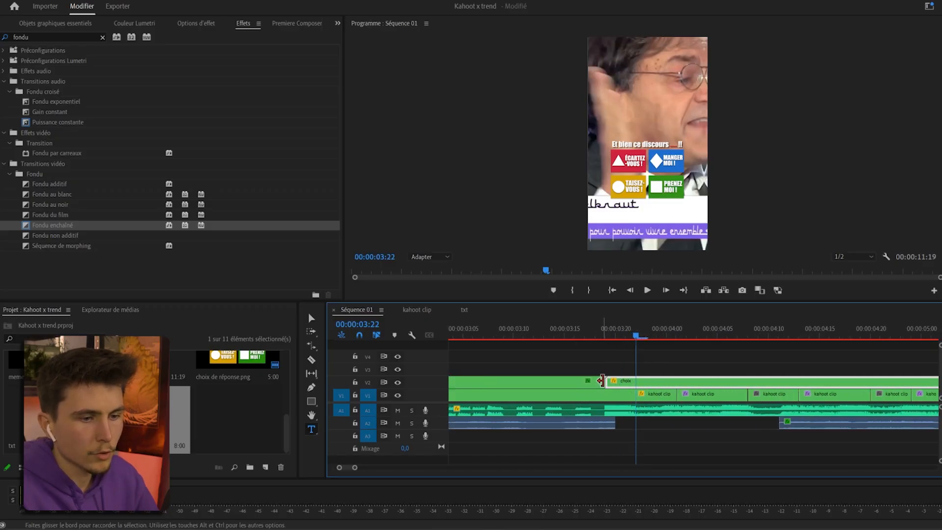
- Start choix on V2 slightly after txt ends, and add a Fondu enchaîné shortened to about 12 frames at the end of txt
{"action": "left_click_drag", "start_coordinate": [602, 380], "coordinate": [626, 385]}
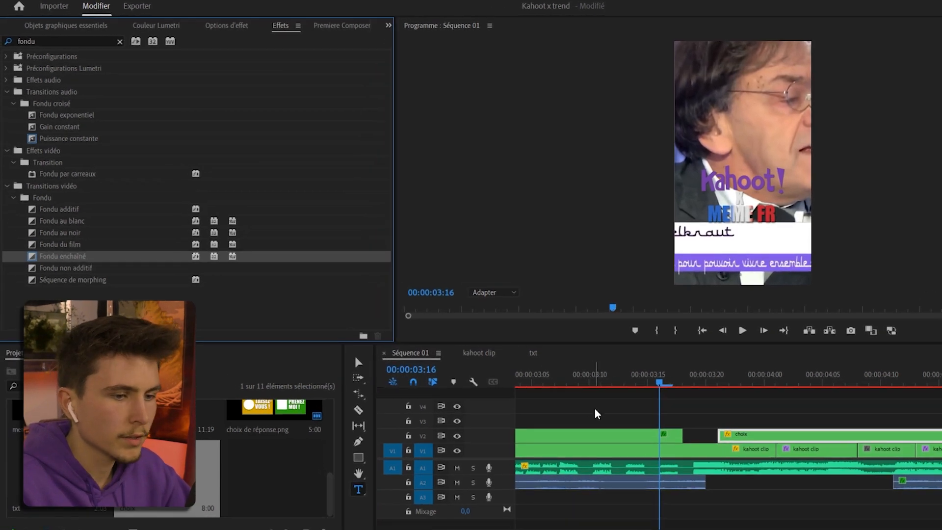
{"action": "left_click", "coordinate": [603, 436]}
{"action": "key", "text": "shift+e"}
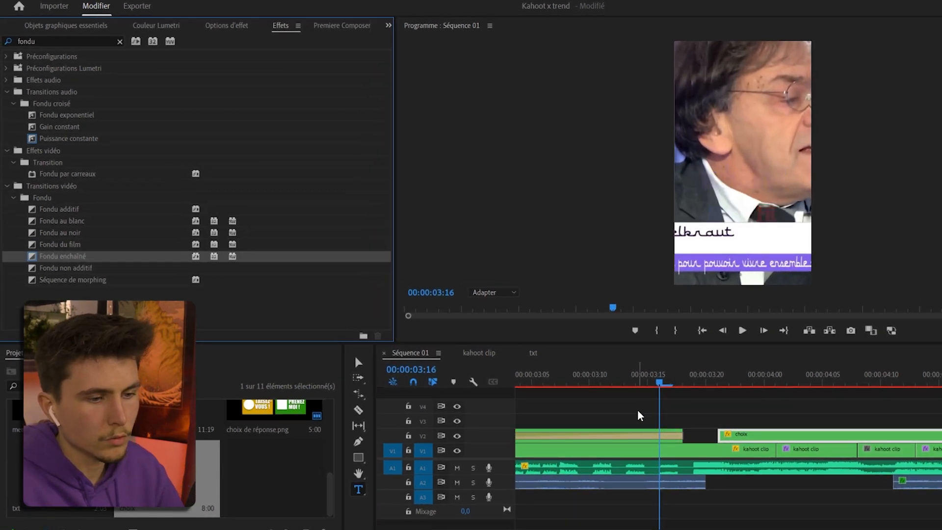
{"action": "scroll", "coordinate": [639, 412], "scroll_direction": "down", "scroll_amount": 3}
{"action": "left_click", "coordinate": [527, 437]}
{"action": "left_click_drag", "start_coordinate": [527, 436], "coordinate": [596, 440]}
{"action": "key", "text": "Down"}
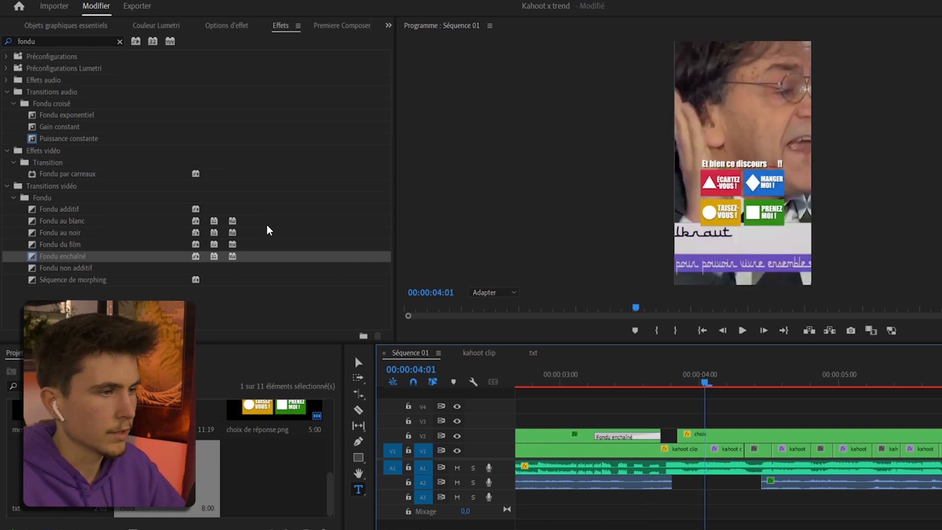
- Add a Fondu enchaîné shortened to about 4 frames at the start of choix and play back the transition
{"action": "left_click_drag", "start_coordinate": [73, 260], "coordinate": [684, 437]}
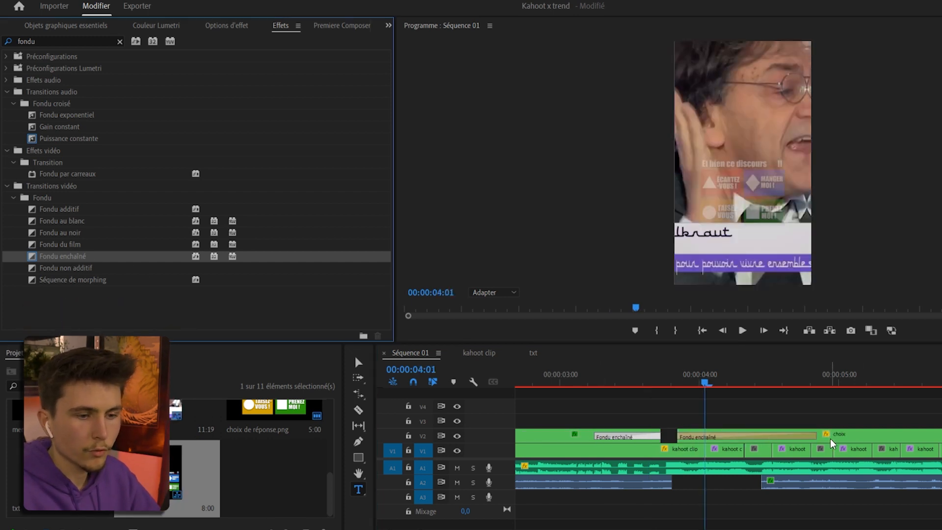
{"action": "left_click_drag", "start_coordinate": [814, 436], "coordinate": [700, 433]}
{"action": "left_click", "coordinate": [594, 383]}
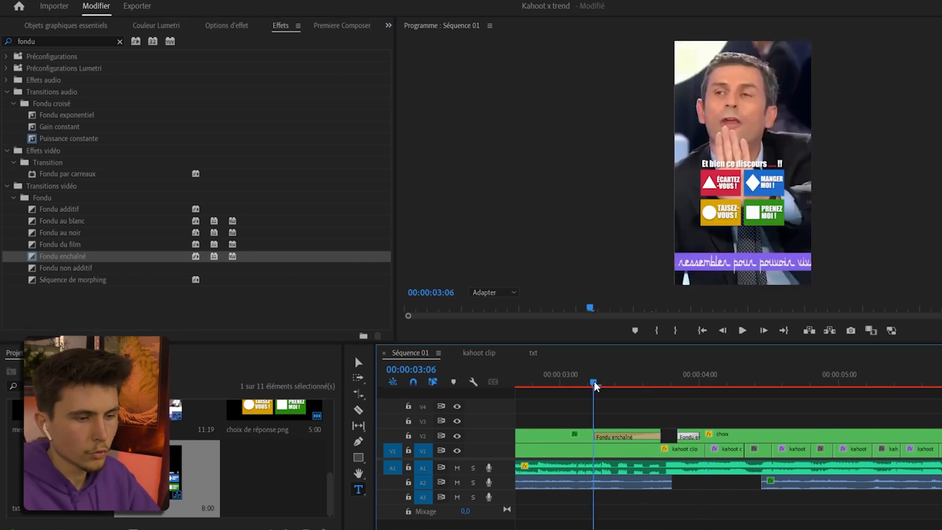
{"action": "key", "text": "space"}
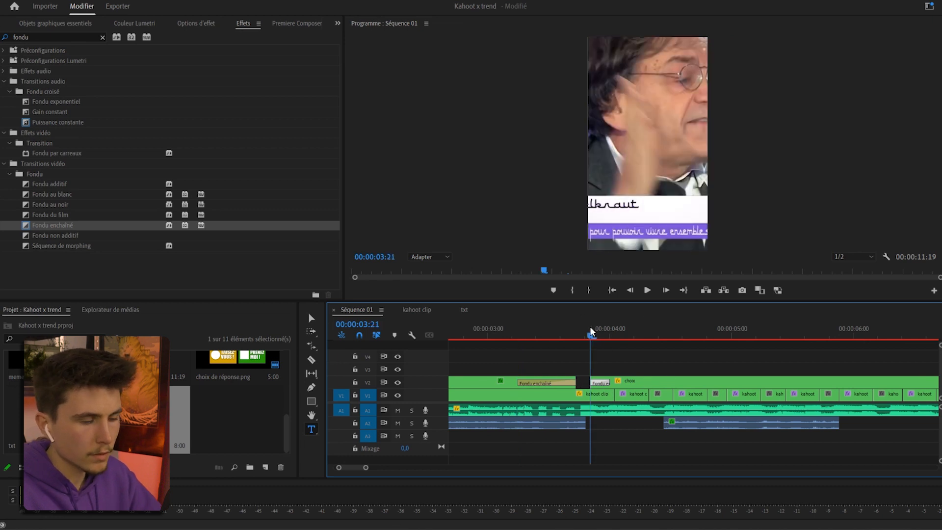
{"action": "left_click", "coordinate": [523, 335]}
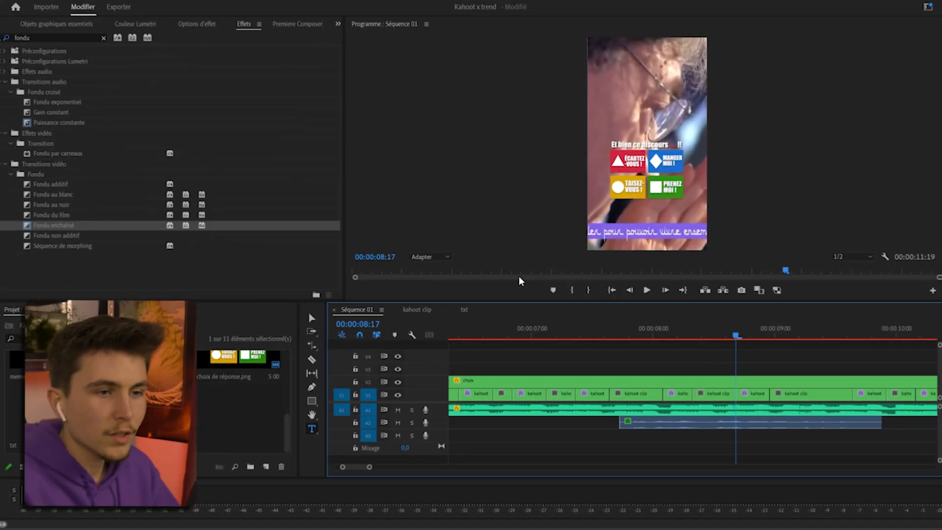
{"action": "scroll", "coordinate": [569, 356], "scroll_direction": "down", "scroll_amount": 6}
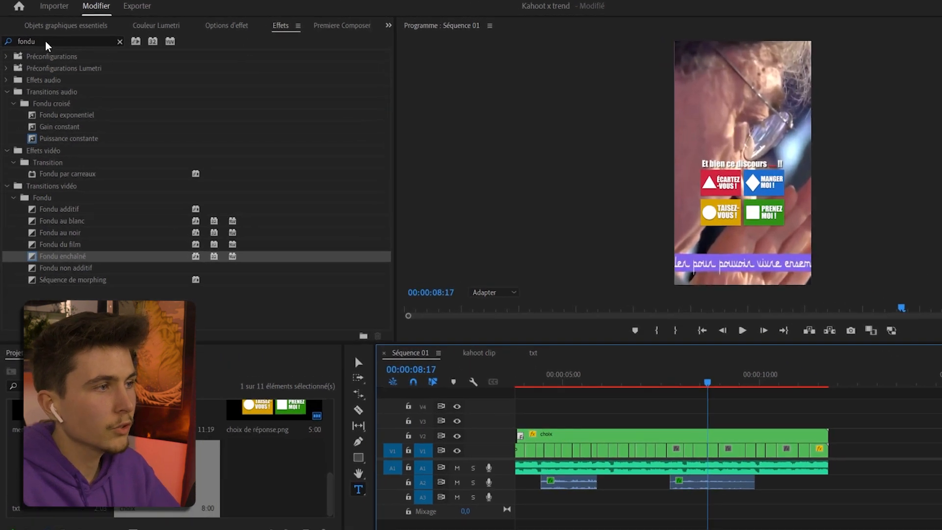
- Find the Sapphire shake and flicker effects and apply S_Shake and S_Flicker to the choix nest
{"action": "left_click", "coordinate": [46, 43]}
{"action": "type", "text": "shak"}
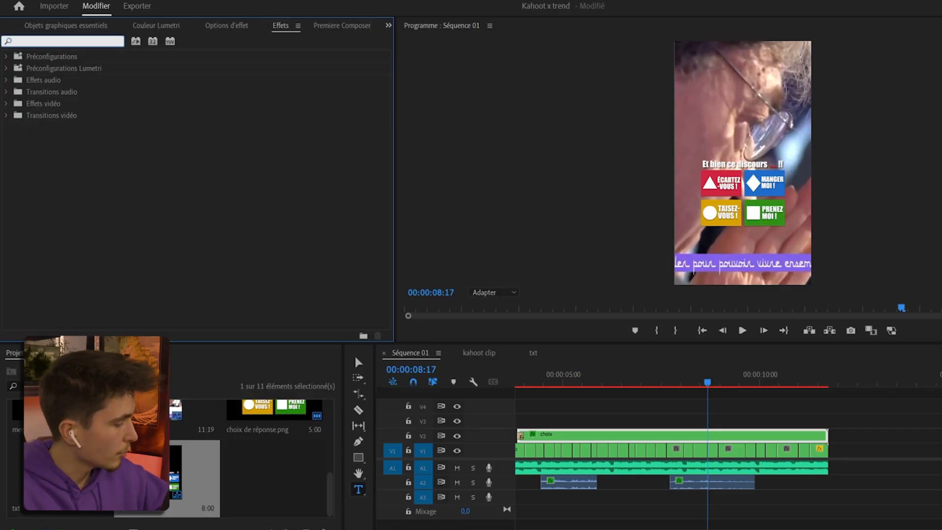
{"action": "type", "text": "flicker"}
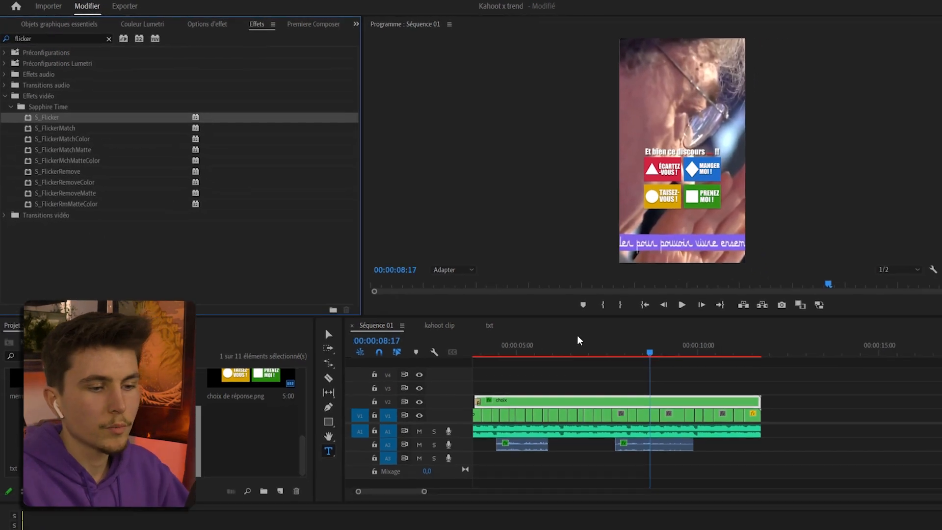
{"action": "left_click_drag", "start_coordinate": [579, 340], "coordinate": [609, 378]}
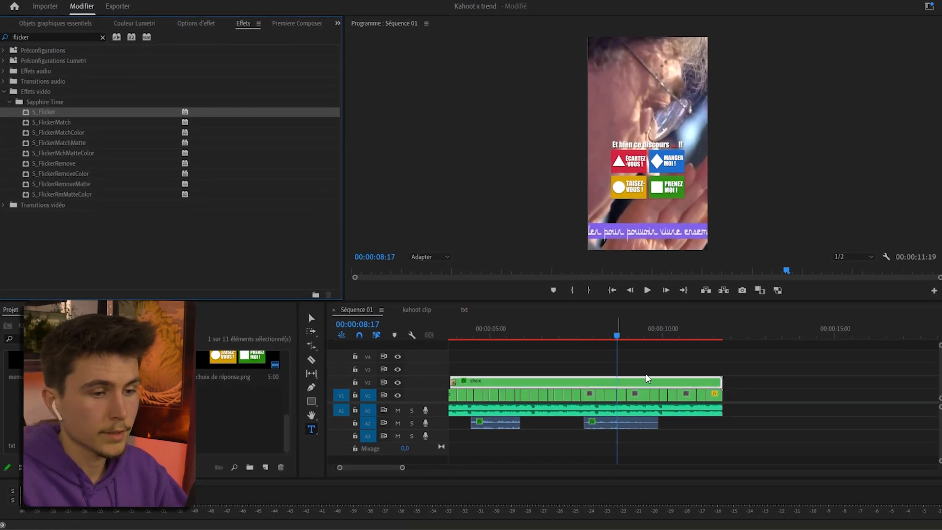
- Tune S_Shake on the choix nest and set S_Flicker to Amplitude 0.1, Rand Luma Amp 1.2 and Rand Freq 30
{"action": "left_click", "coordinate": [191, 23]}
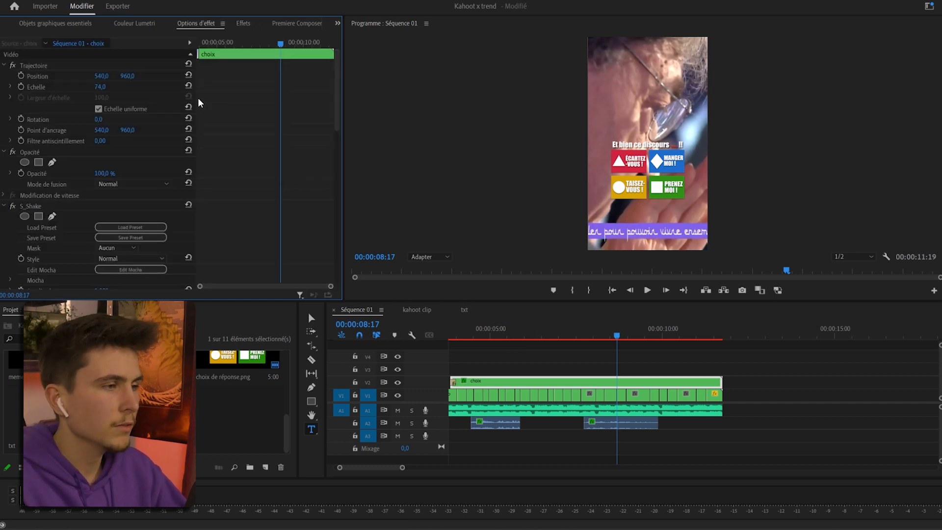
{"action": "scroll", "coordinate": [82, 203], "scroll_direction": "down", "scroll_amount": 4}
{"action": "scroll", "coordinate": [82, 203], "scroll_direction": "down", "scroll_amount": 2}
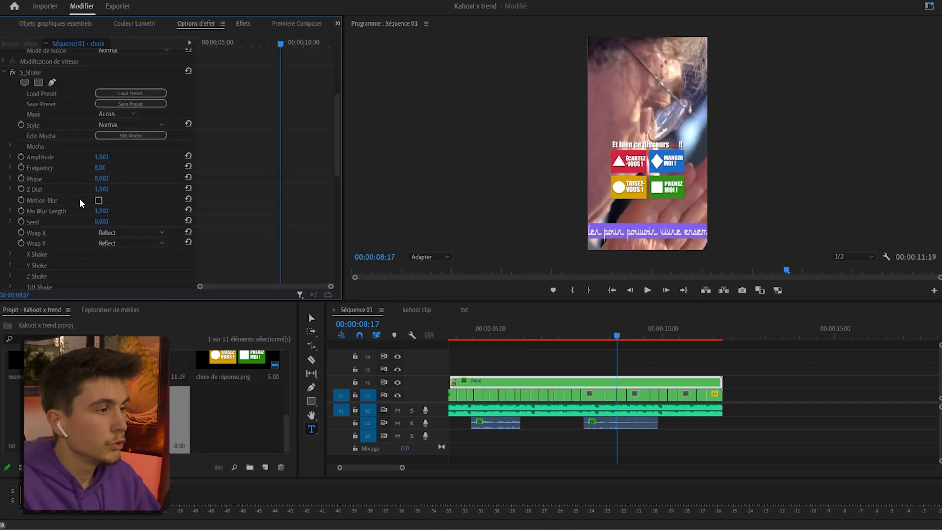
{"action": "left_click", "coordinate": [121, 170]}
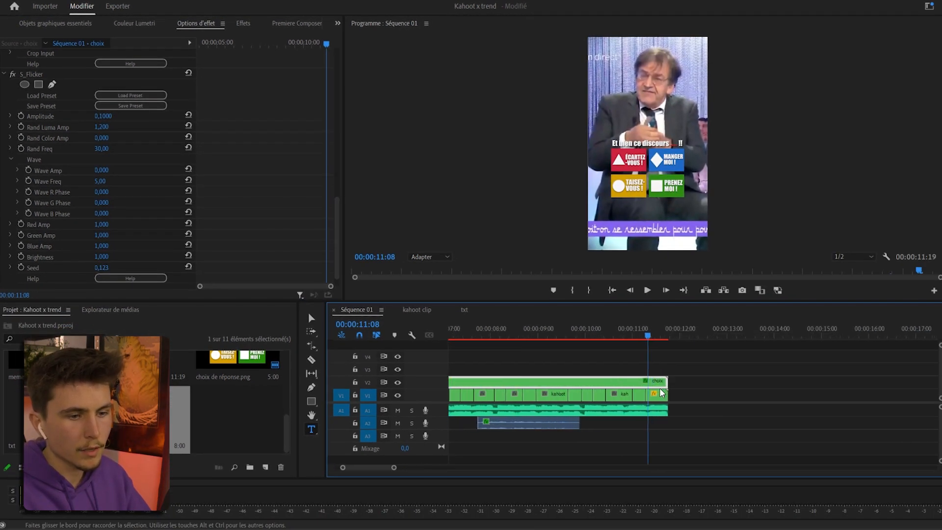
- Trim the end of choix to just past 00:00:11:08 and add a Fondu enchaîné at its end
{"action": "scroll", "coordinate": [662, 393], "scroll_direction": "up", "scroll_amount": 3}
{"action": "left_click_drag", "start_coordinate": [680, 378], "coordinate": [633, 381]}
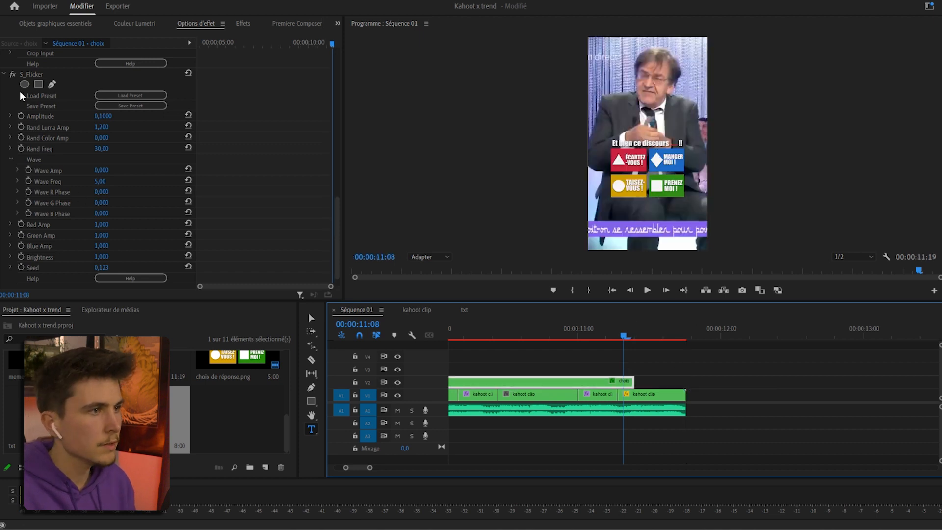
{"action": "left_click", "coordinate": [242, 25]}
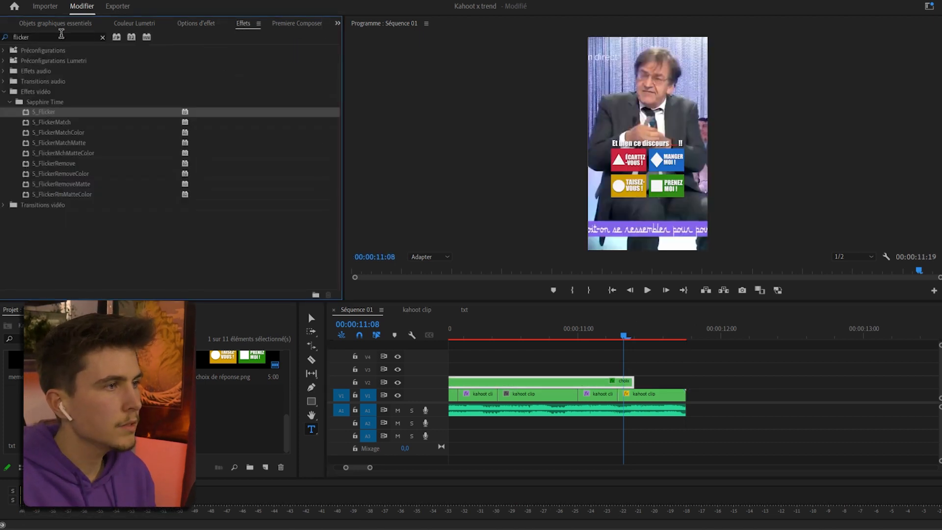
{"action": "double_click", "coordinate": [63, 36]}
{"action": "type", "text": "fondu"}
{"action": "left_click_drag", "start_coordinate": [53, 225], "coordinate": [599, 381]}
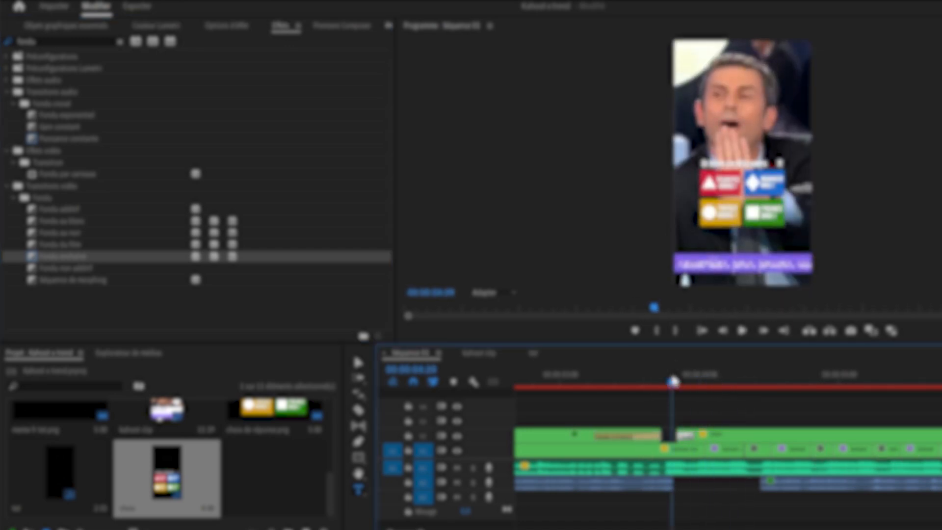
{"action": "left_click_drag", "start_coordinate": [693, 435], "coordinate": [694, 437]}
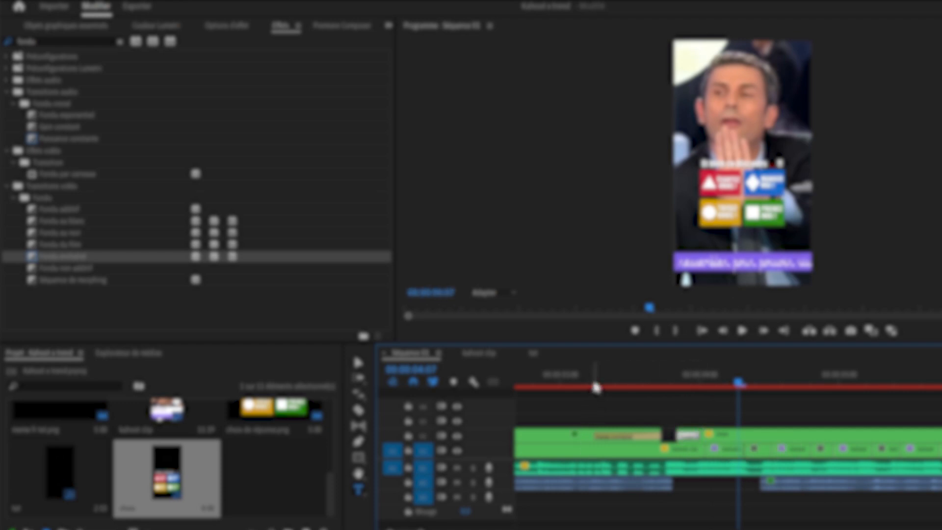
{"action": "left_click", "coordinate": [595, 387]}
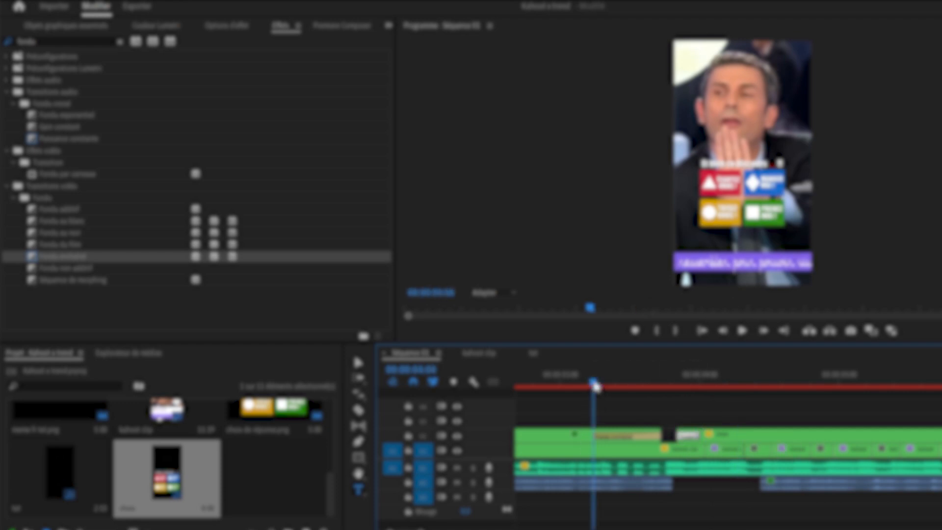
{"action": "left_click", "coordinate": [679, 377]}
{"action": "key", "text": "space"}
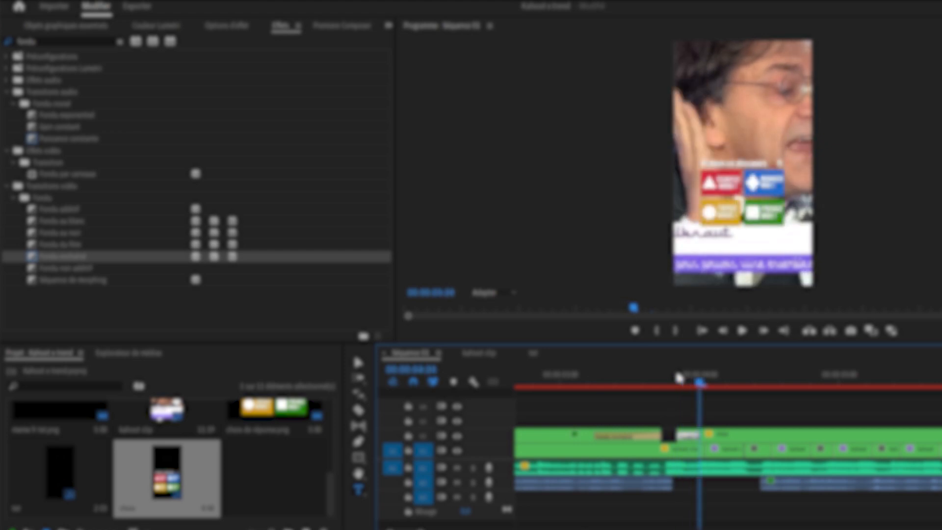
{"action": "left_click", "coordinate": [595, 381]}
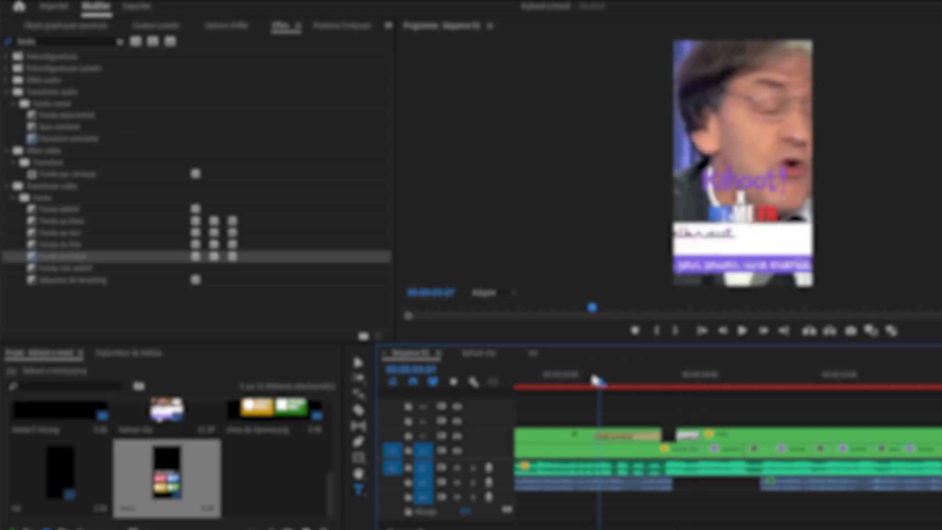